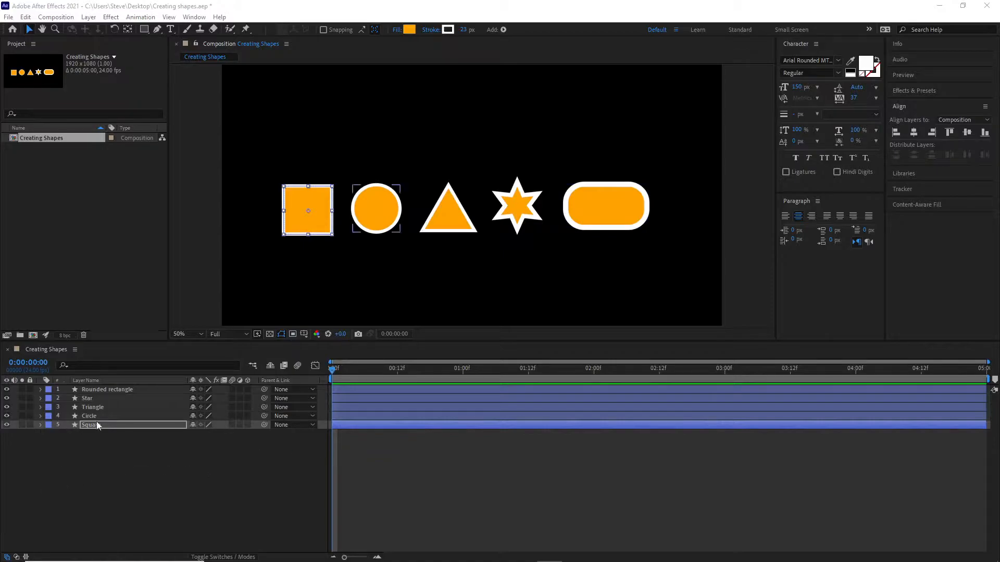
- Examine the Square layer's Contents and Transform groups, including Rectangle 1's sub-properties and the layer's own transform properties
click(40, 425)
click(68, 452)
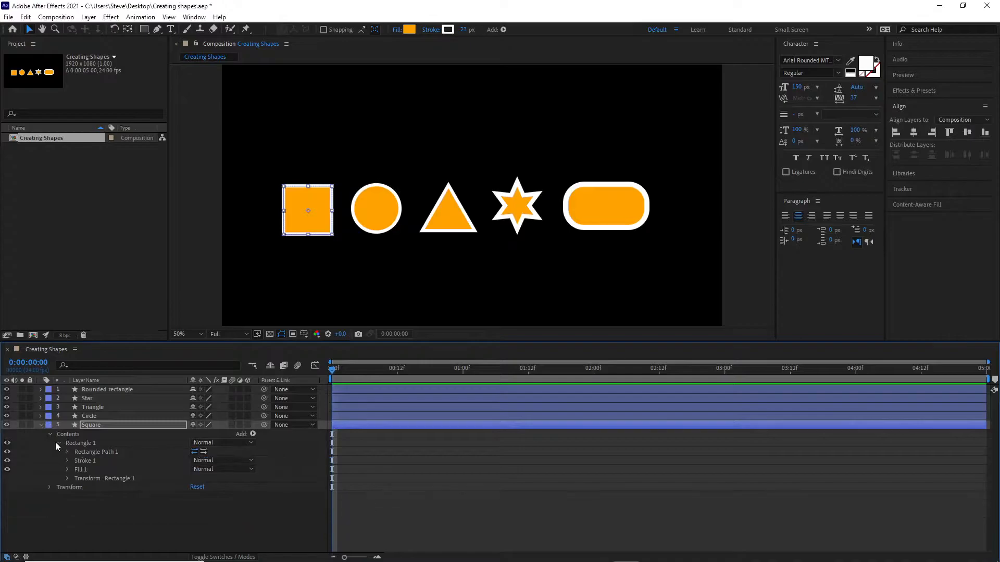
click(59, 443)
click(50, 435)
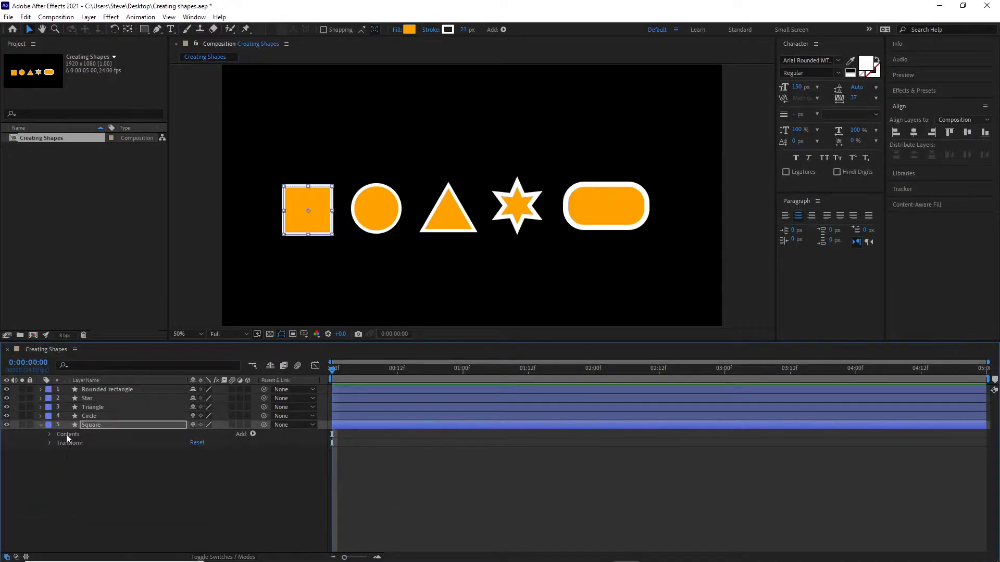
click(50, 435)
click(58, 443)
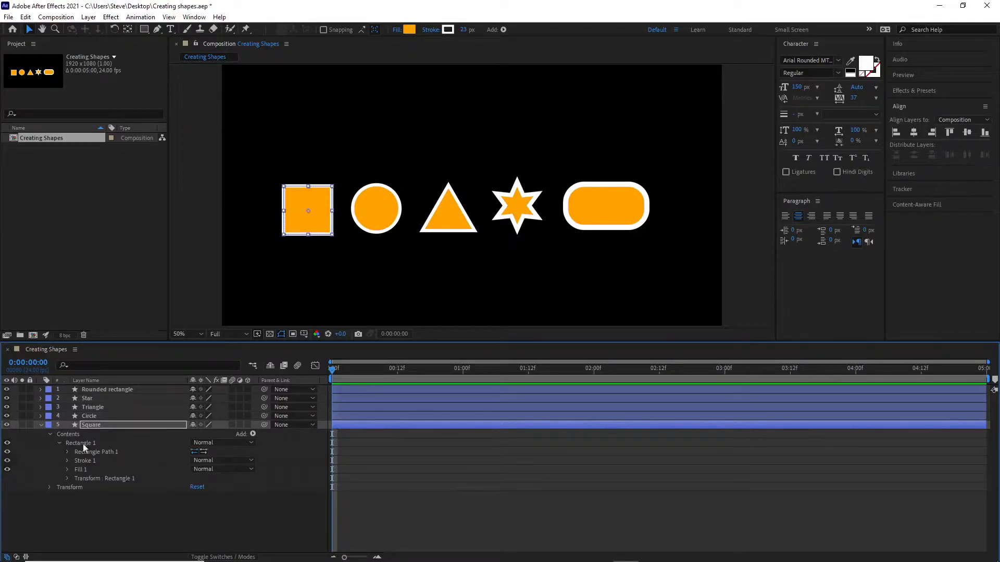
click(91, 480)
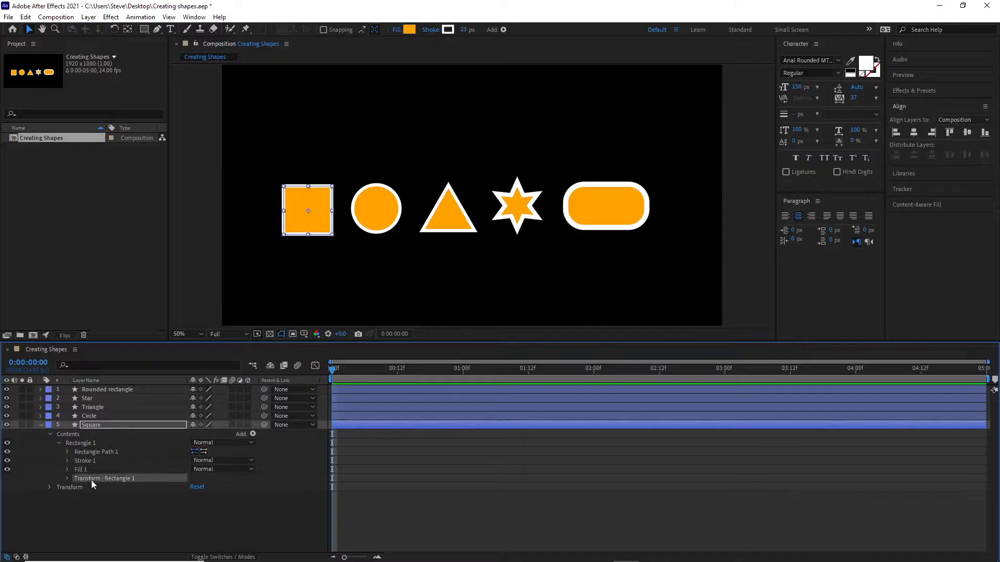
click(90, 523)
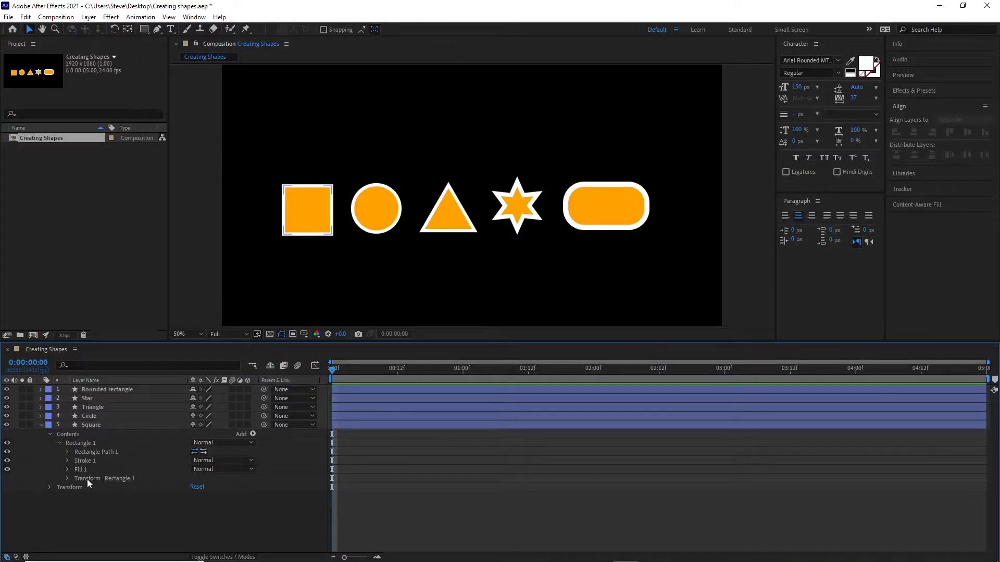
click(61, 486)
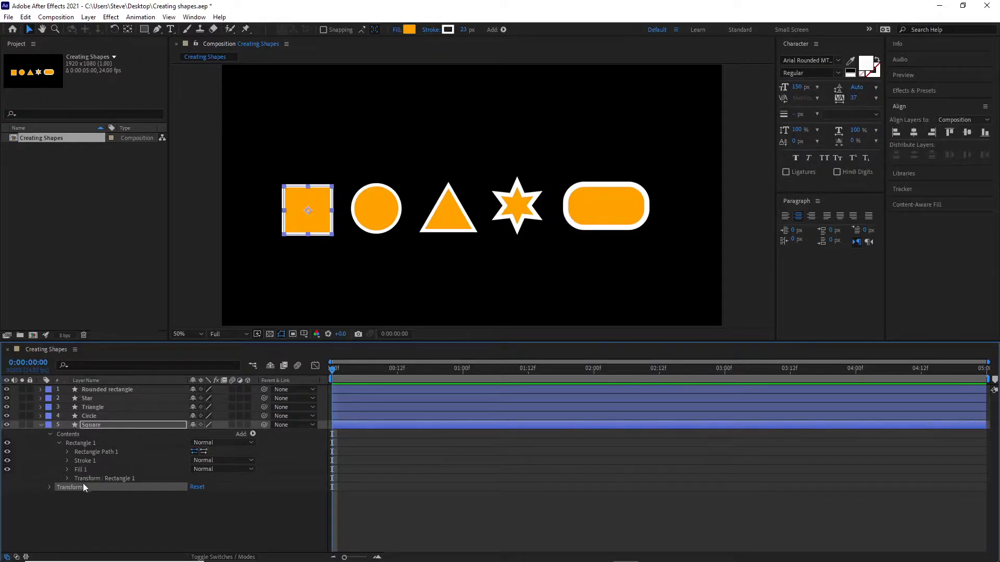
click(50, 486)
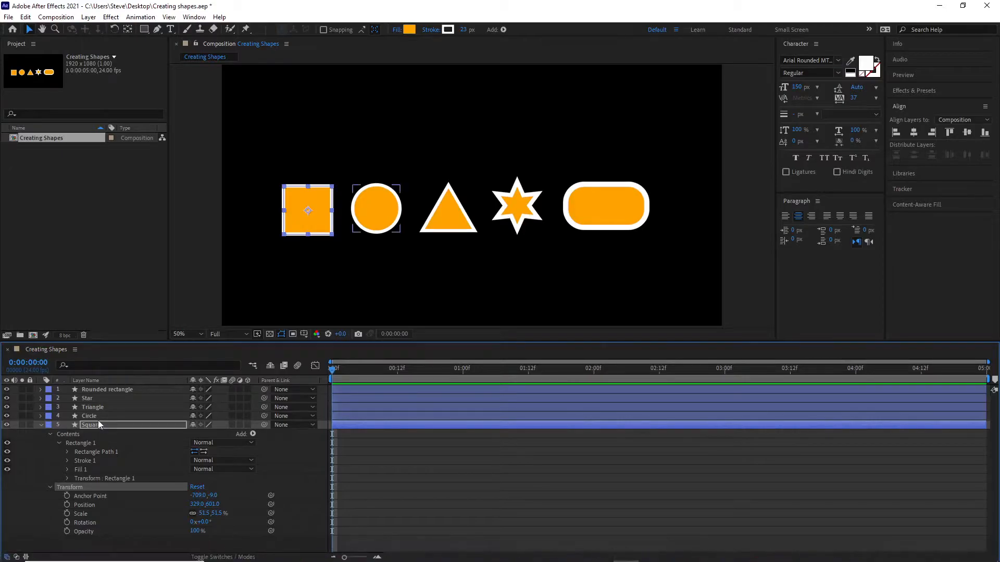
click(50, 487)
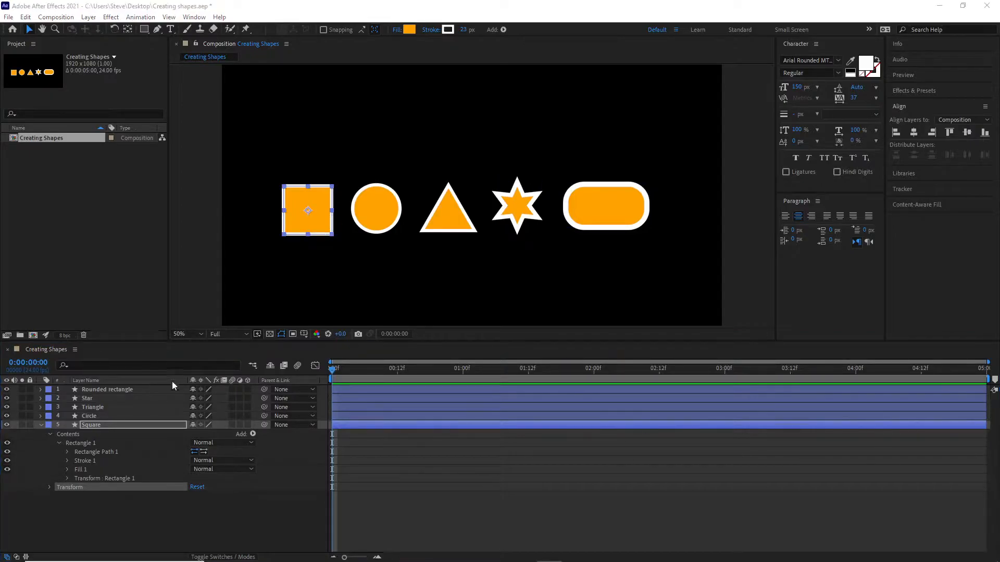
- Enlarge the Square layer's Rectangle Path 1 to a size of 411 by 411
click(88, 453)
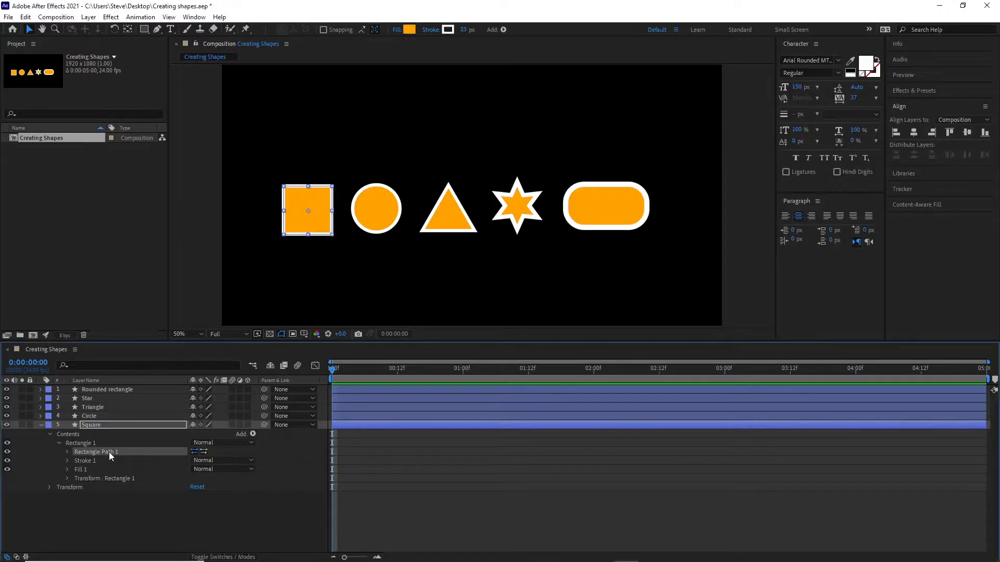
click(88, 461)
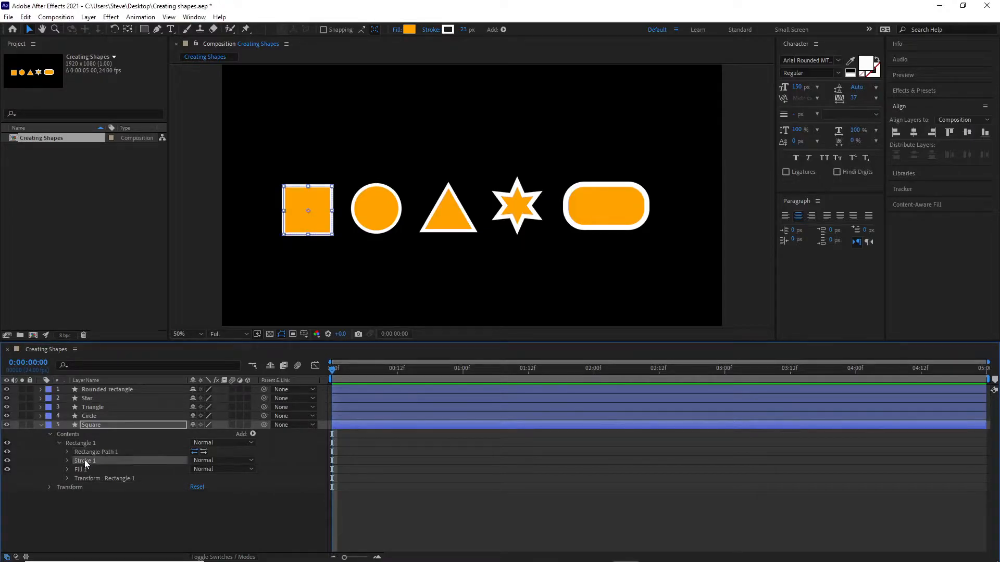
click(77, 471)
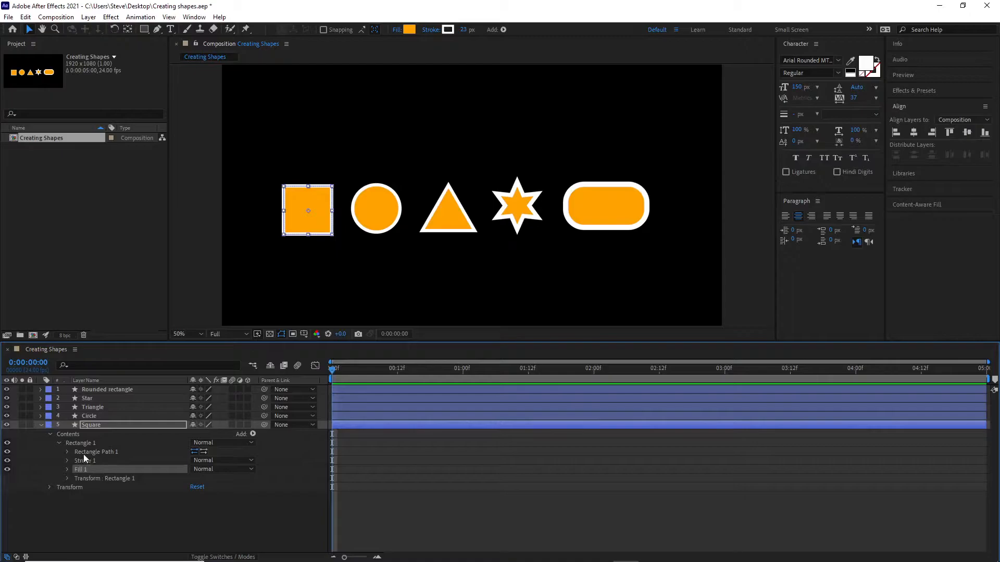
click(68, 452)
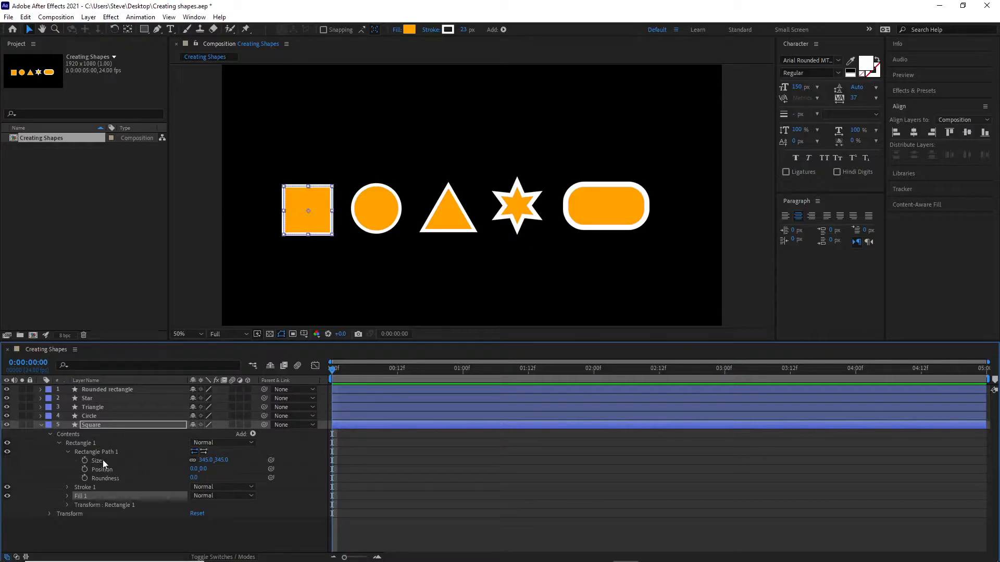
drag(211, 465, 248, 466)
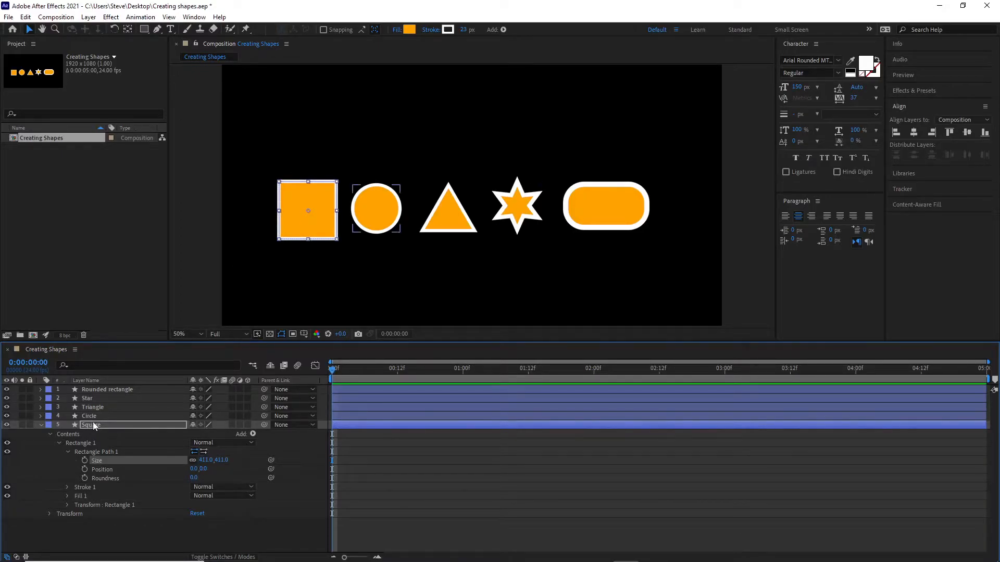
click(71, 443)
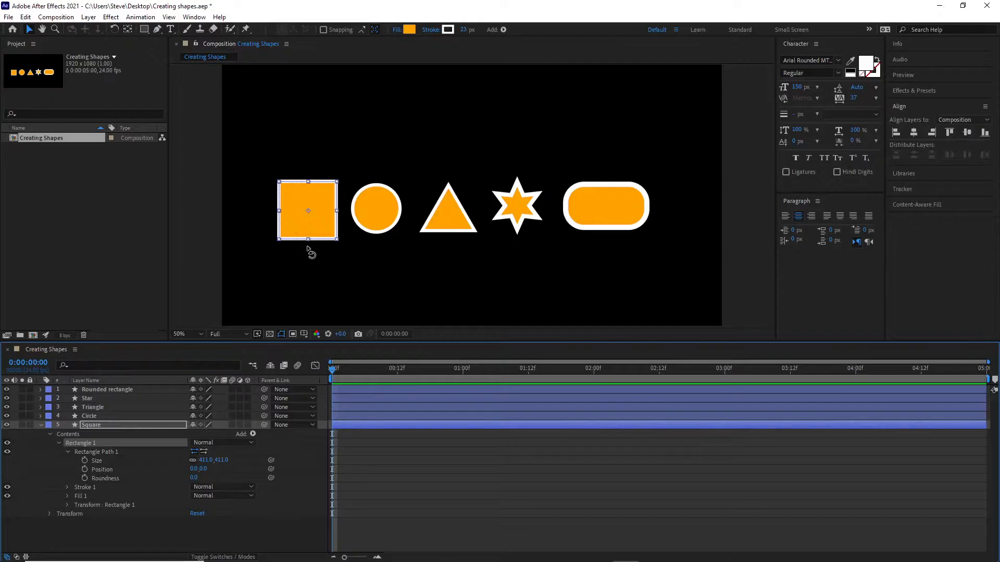
click(99, 425)
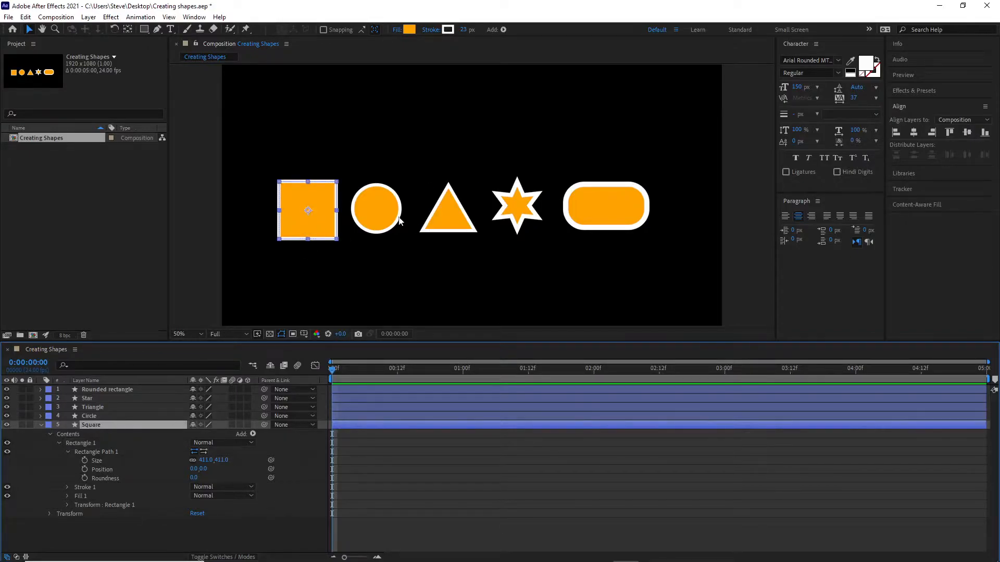
- Try shifting Rectangle Path 1 to an X position of 425, and undo the shift
click(85, 452)
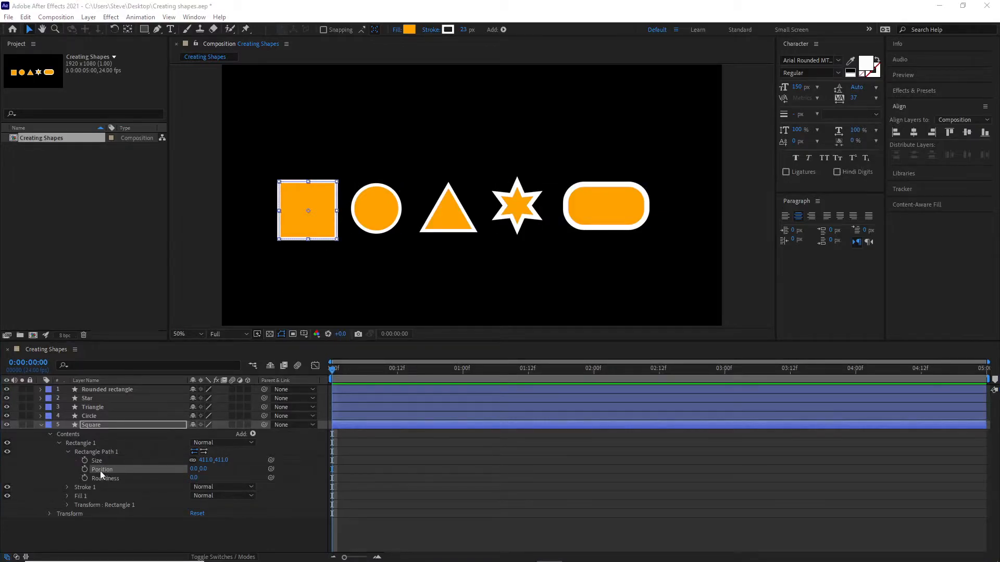
drag(194, 469, 418, 473)
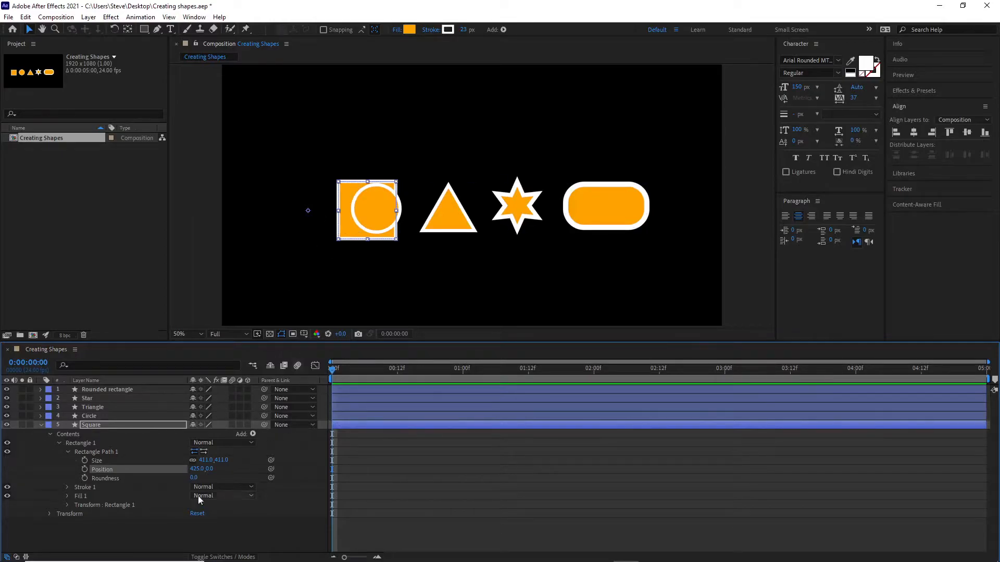
key(ctrl+z)
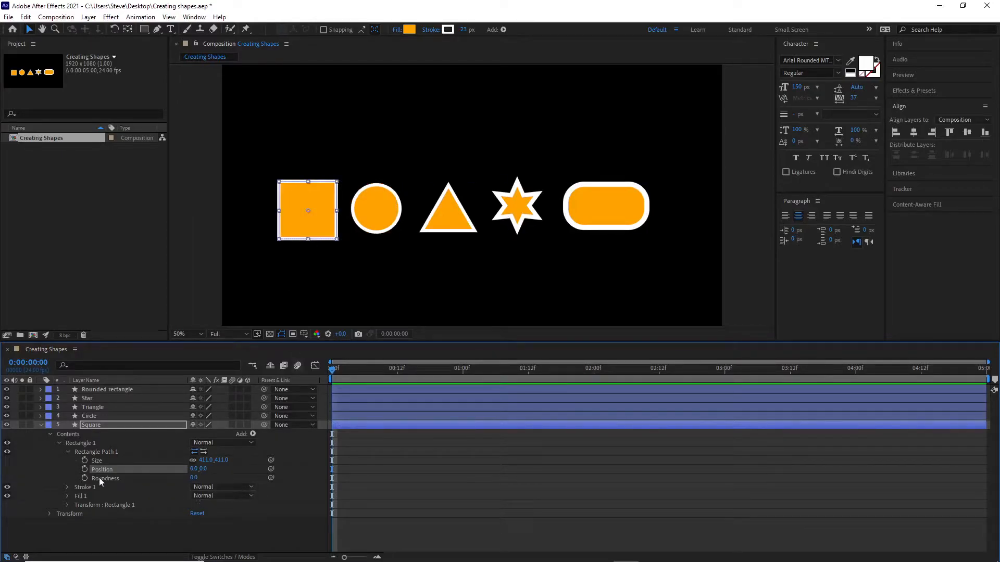
- Shift the whole Square layer away from the circle by reducing its Transform X position to about 285
click(68, 452)
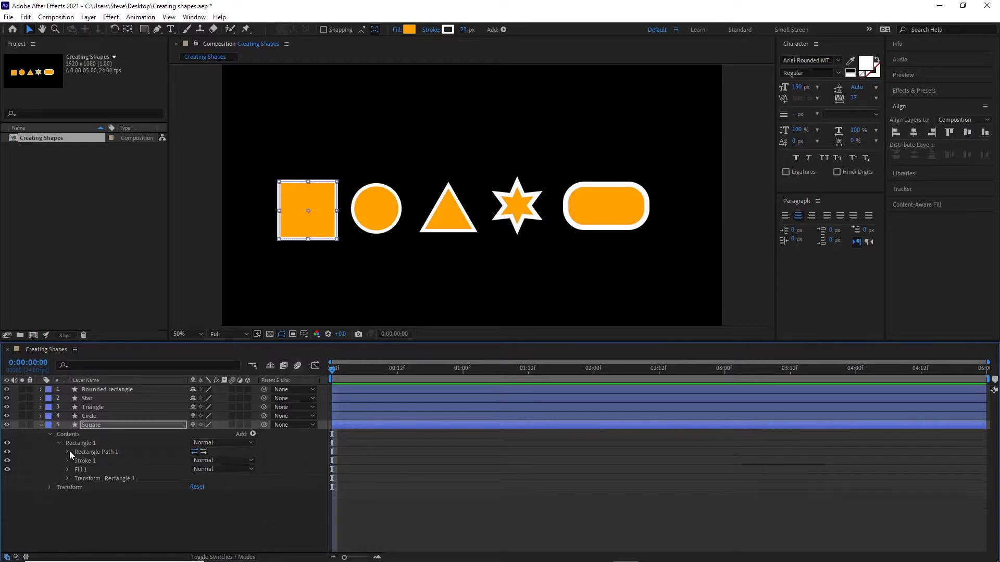
click(59, 443)
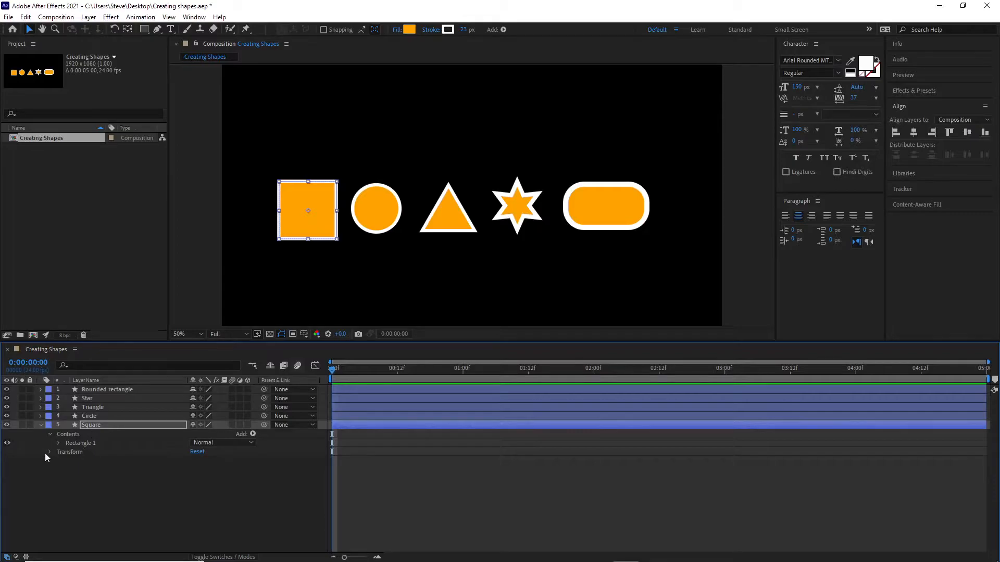
click(49, 452)
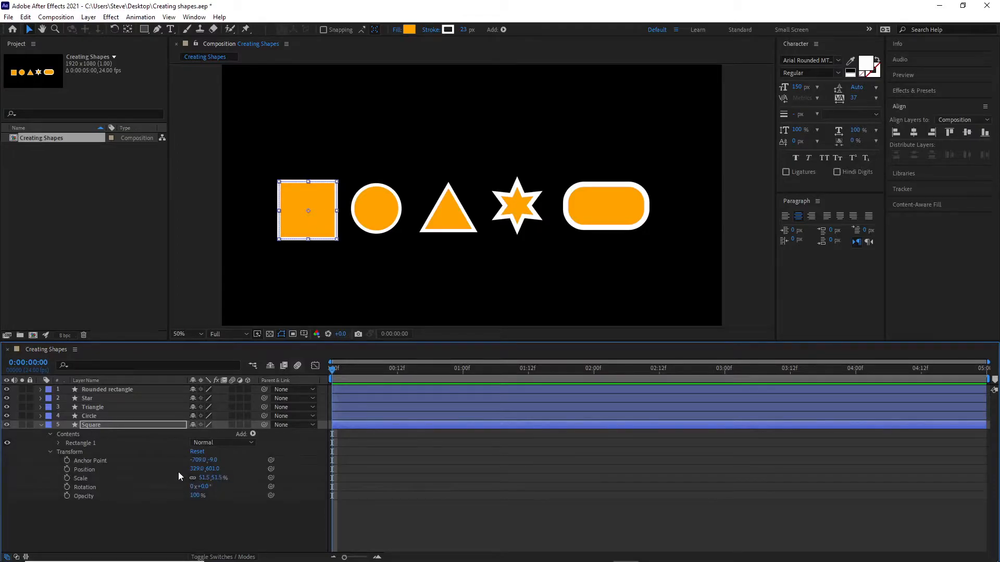
mouse_move(196, 469)
mouse_down()
mouse_move(262, 471)
mouse_move(181, 470)
mouse_up()
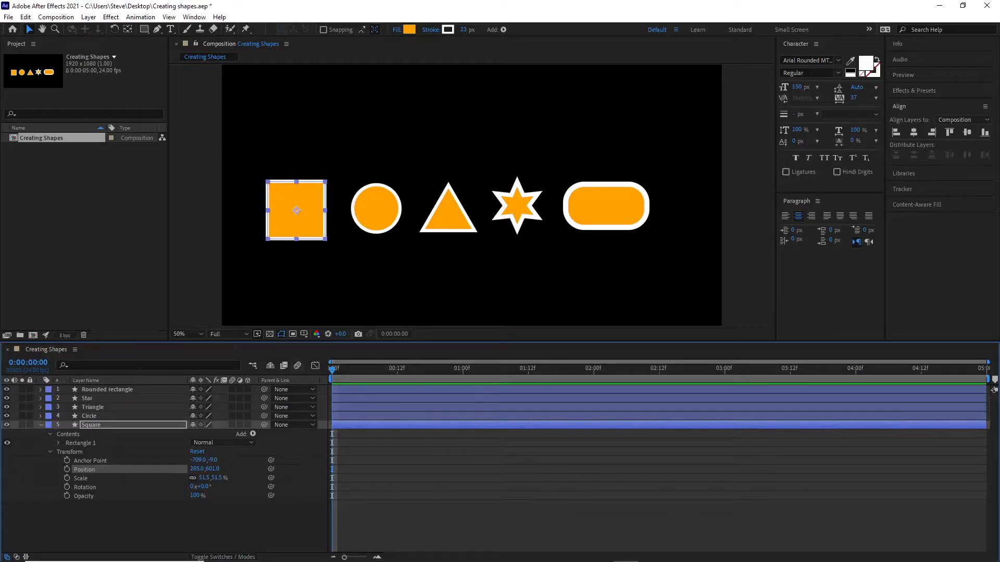
- Start keyframing Size, Position and Roundness of the Square layer's Rectangle Path 1 at 0:00:00:12
click(50, 452)
click(59, 443)
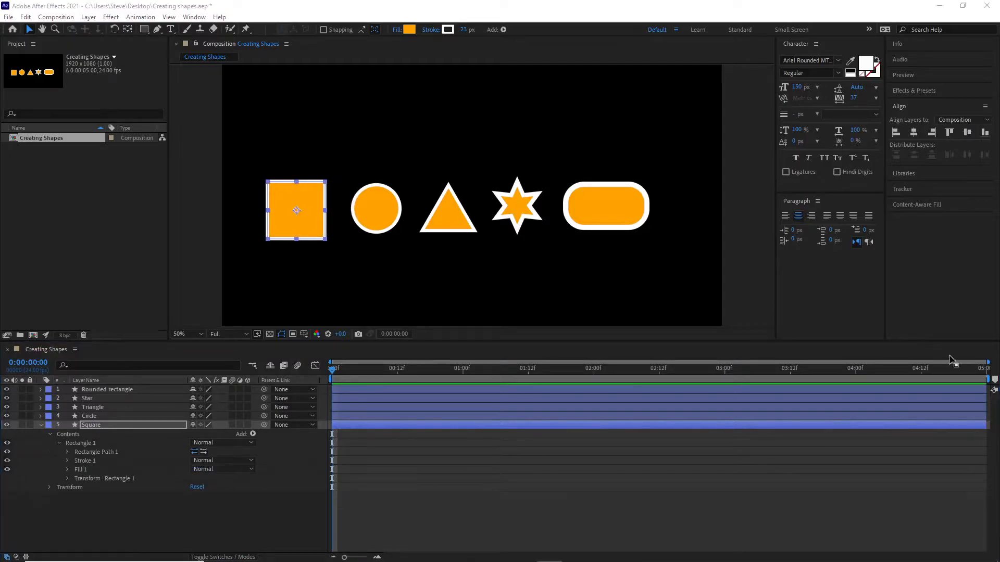
click(67, 452)
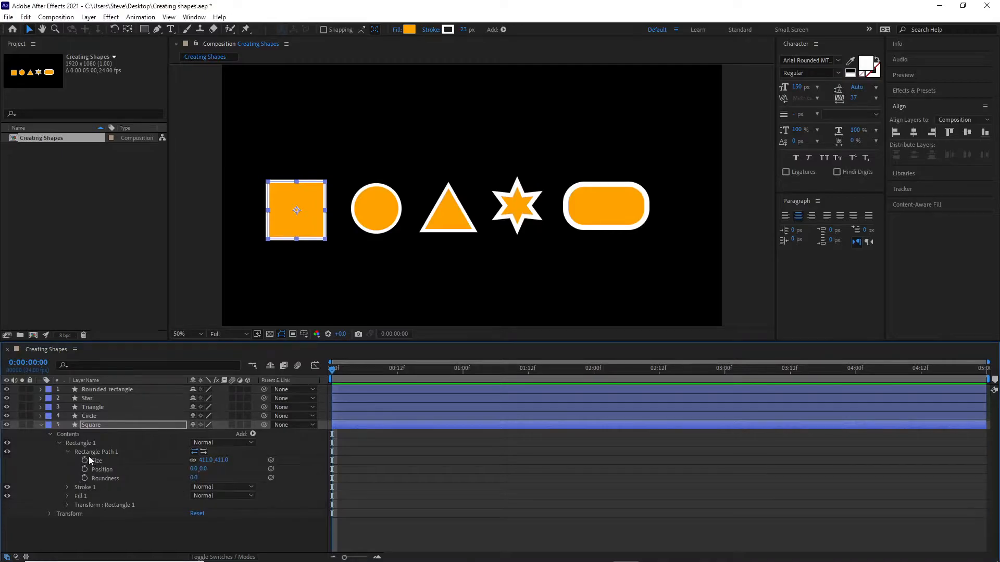
click(67, 452)
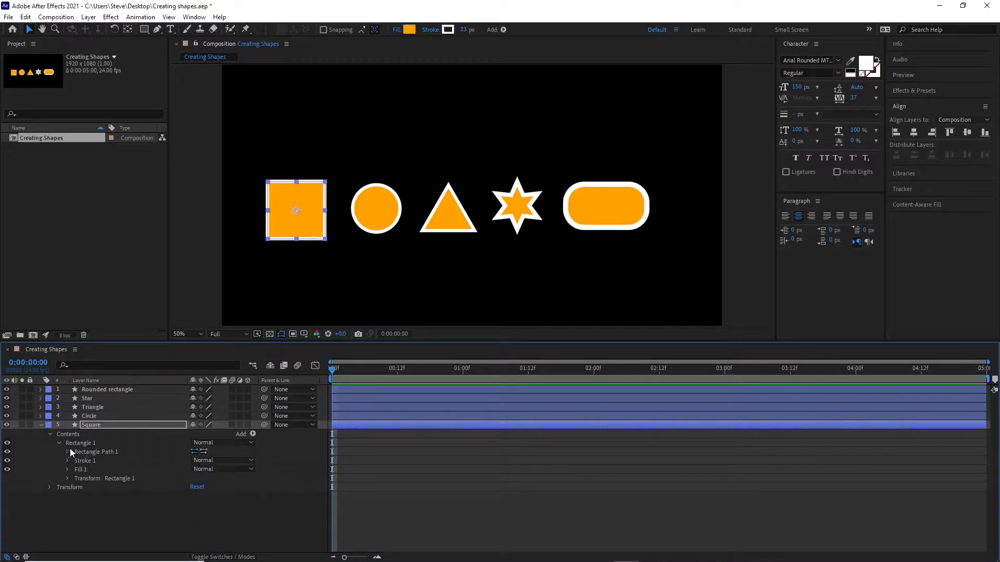
click(67, 452)
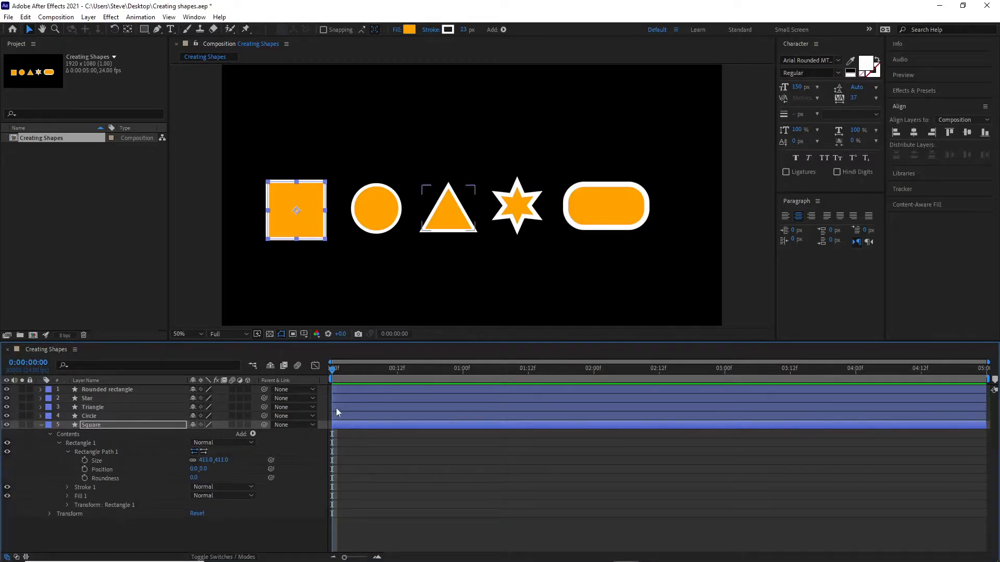
drag(333, 372, 398, 380)
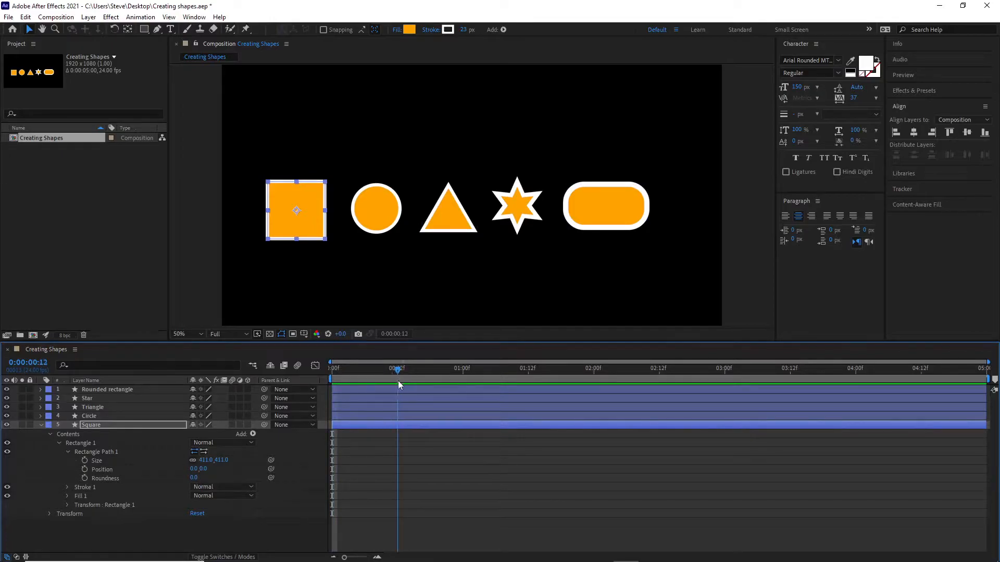
click(85, 461)
click(84, 469)
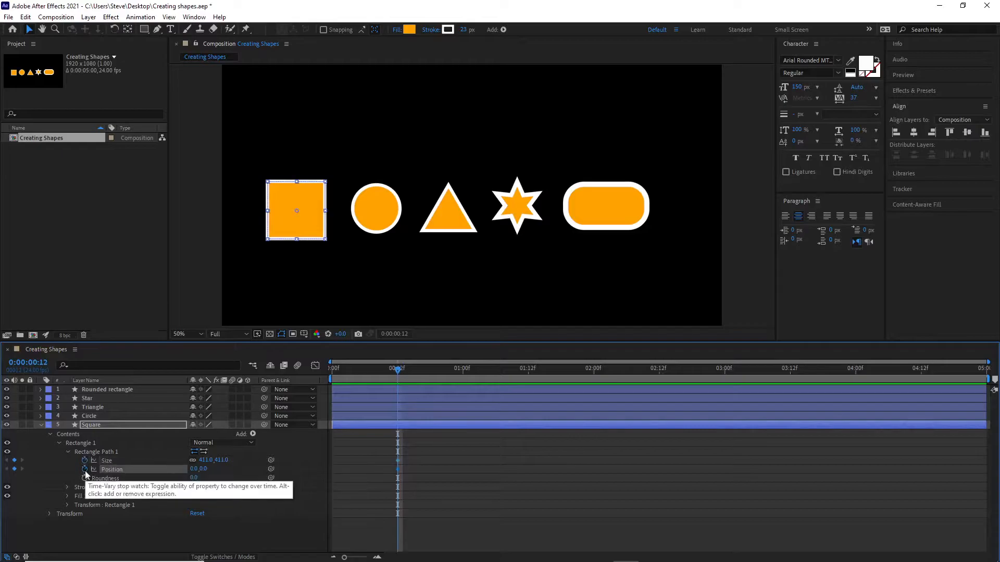
click(85, 478)
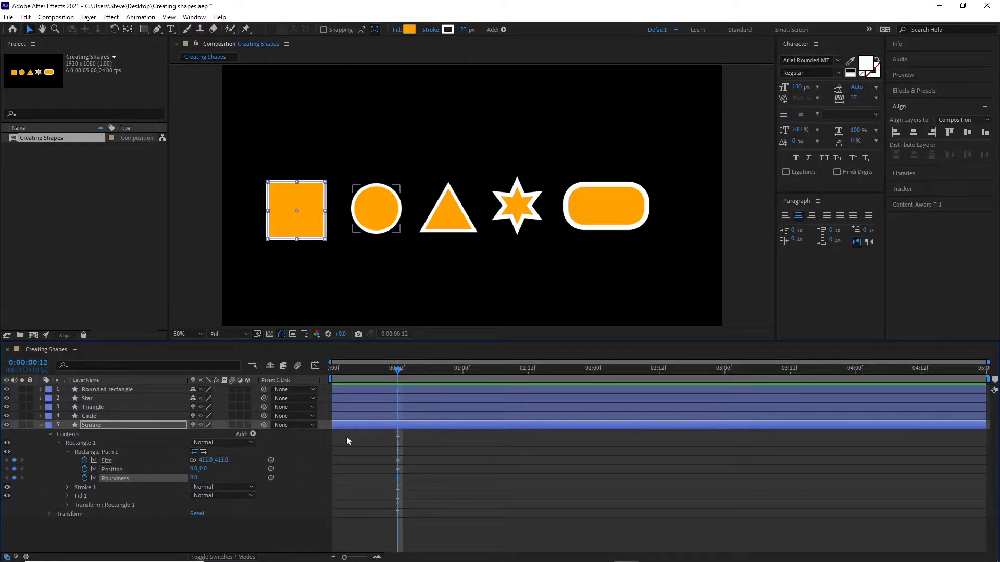
- At 0:00:00:00, set Rectangle Path 1's Size to 0 and its Roundness to 300
drag(397, 370, 332, 371)
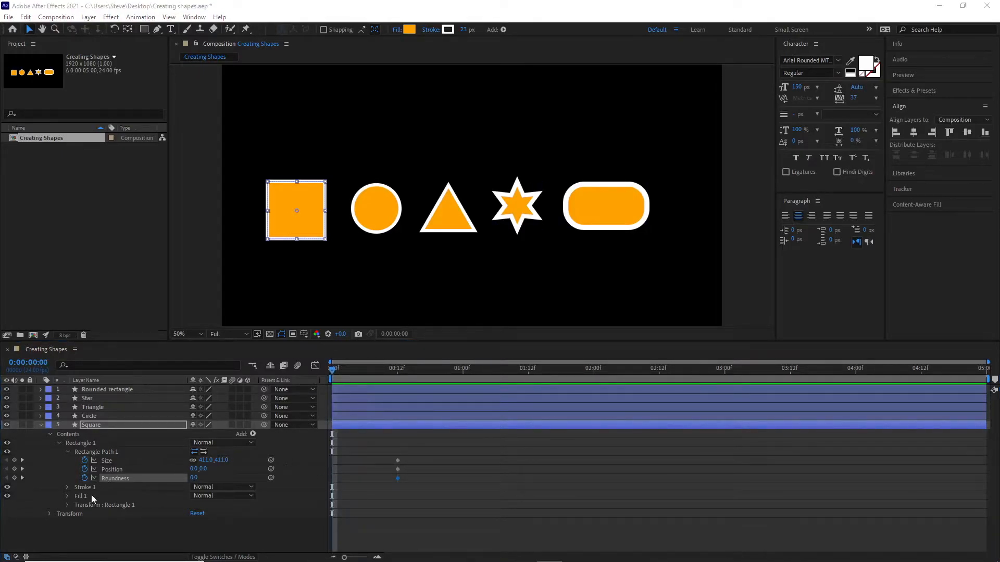
click(207, 461)
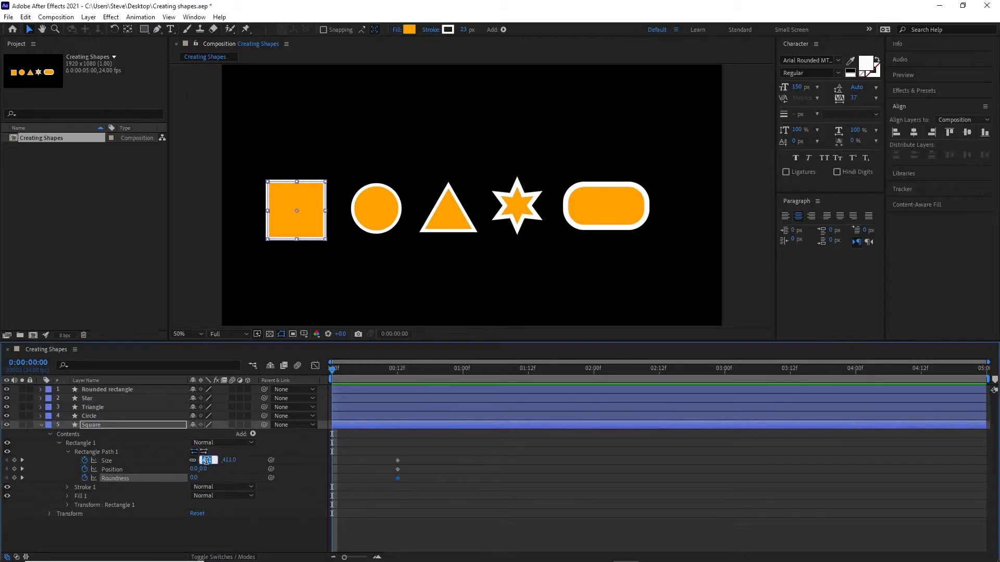
text(0)
key(Return)
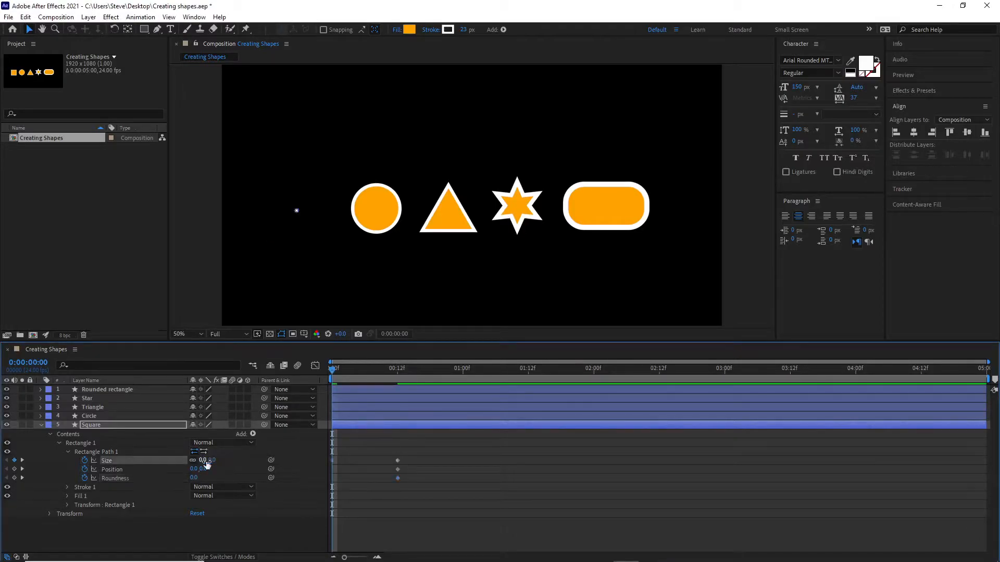
click(195, 477)
text(300)
key(Return)
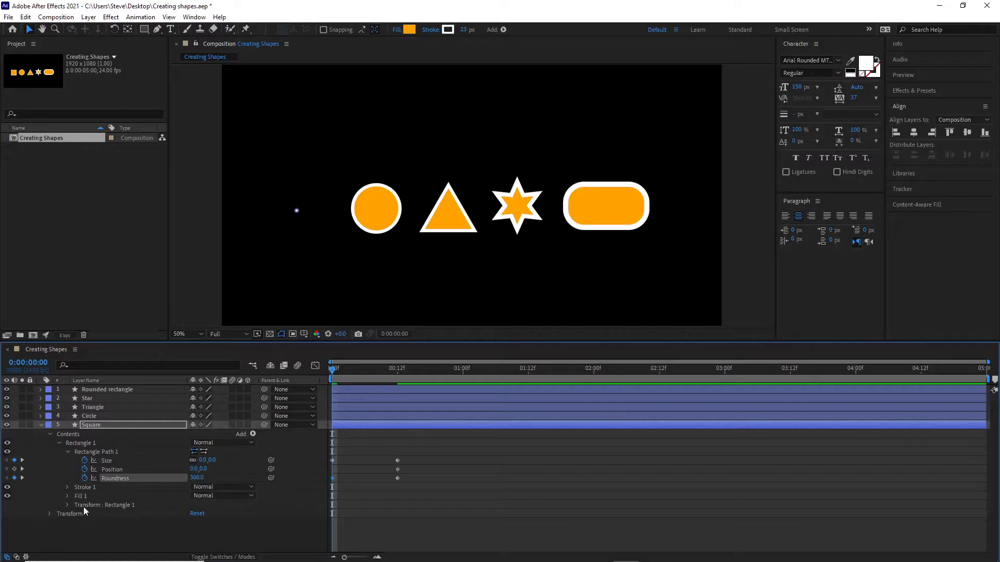
- Remove the Position keyframing from Rectangle Path 1 and scrub the animation to 0:00:00:12
click(85, 470)
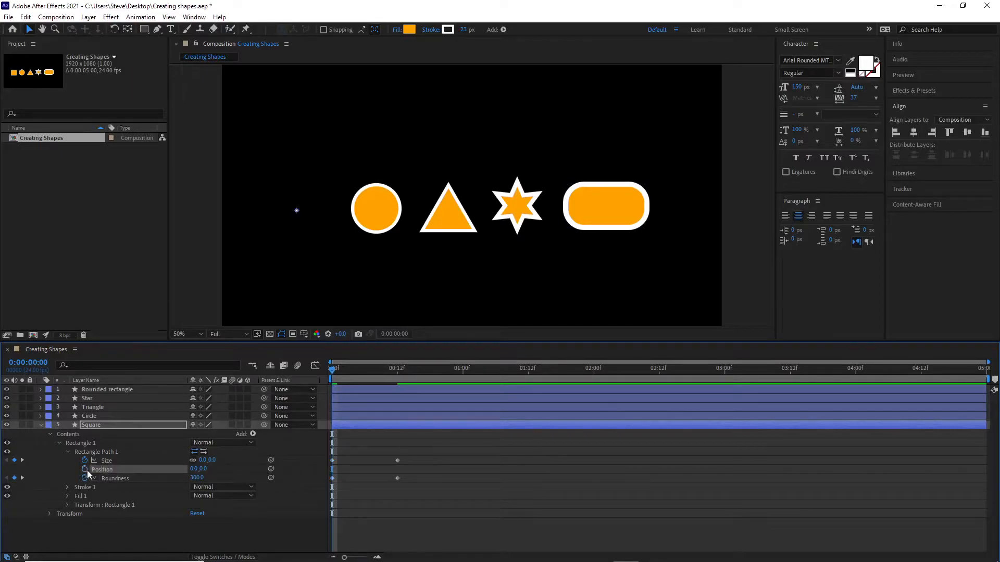
drag(332, 369, 398, 382)
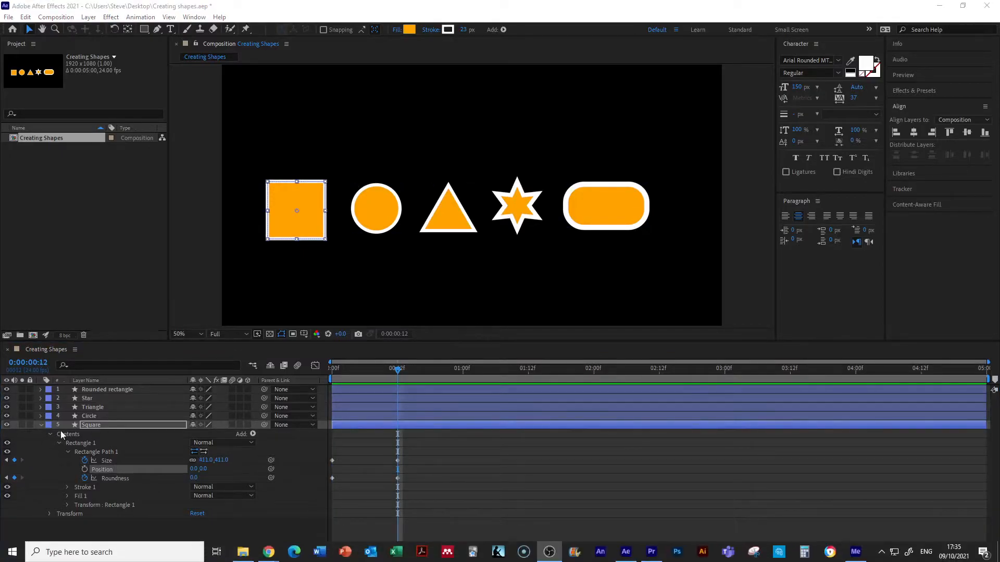
- Start keyframing the Size of the Circle layer's Ellipse Path 1 at 0:00:00:12
click(40, 426)
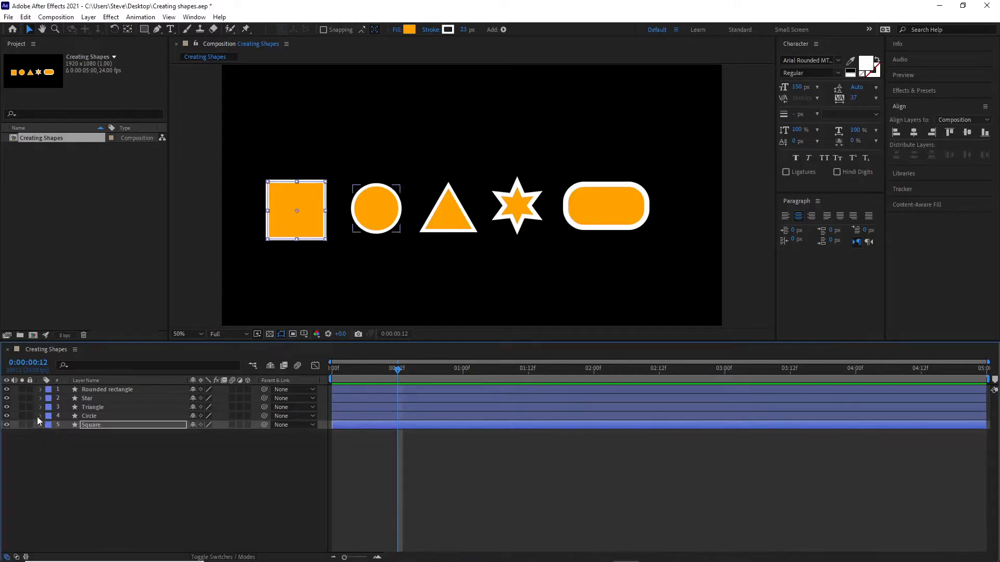
click(37, 417)
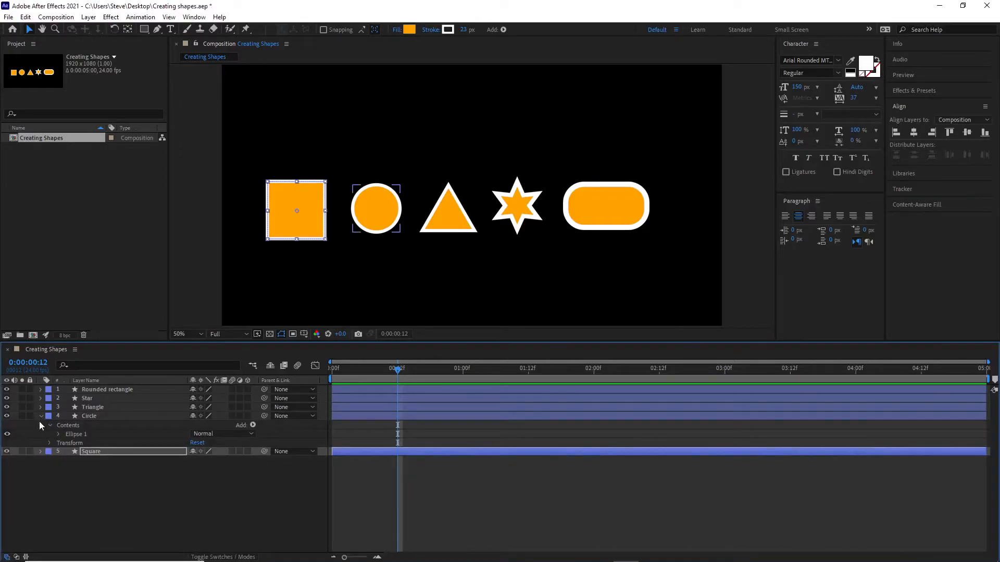
click(57, 434)
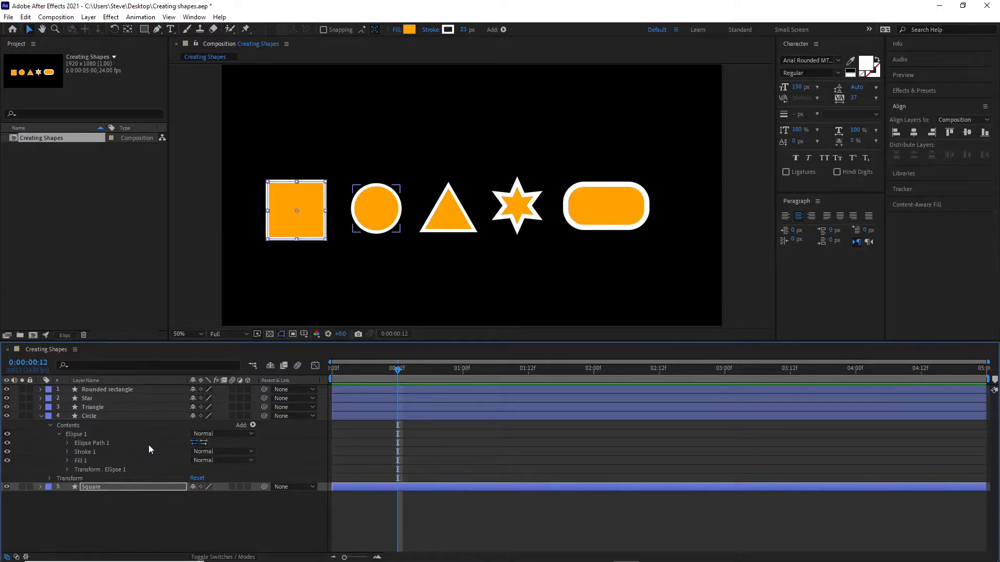
click(66, 443)
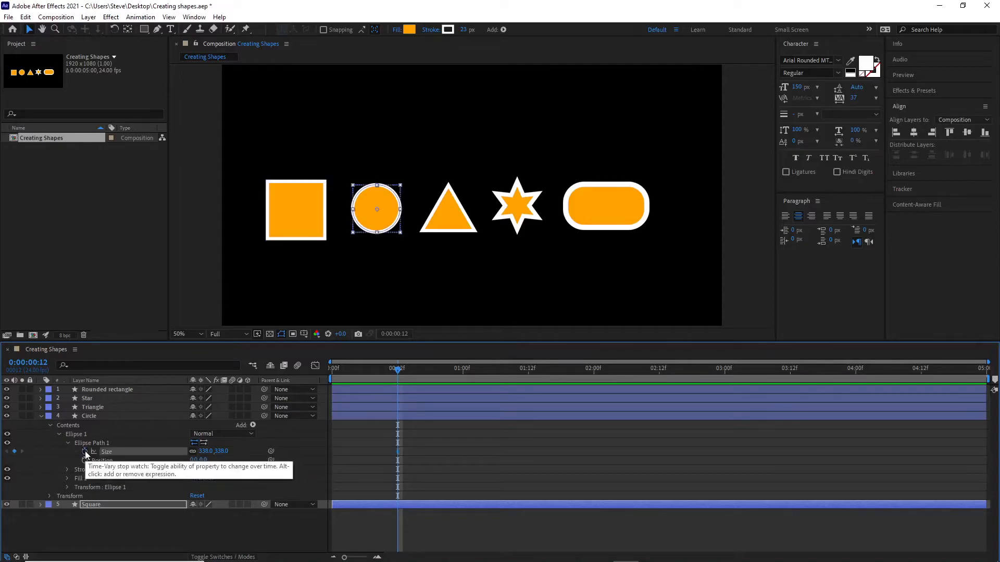
click(84, 451)
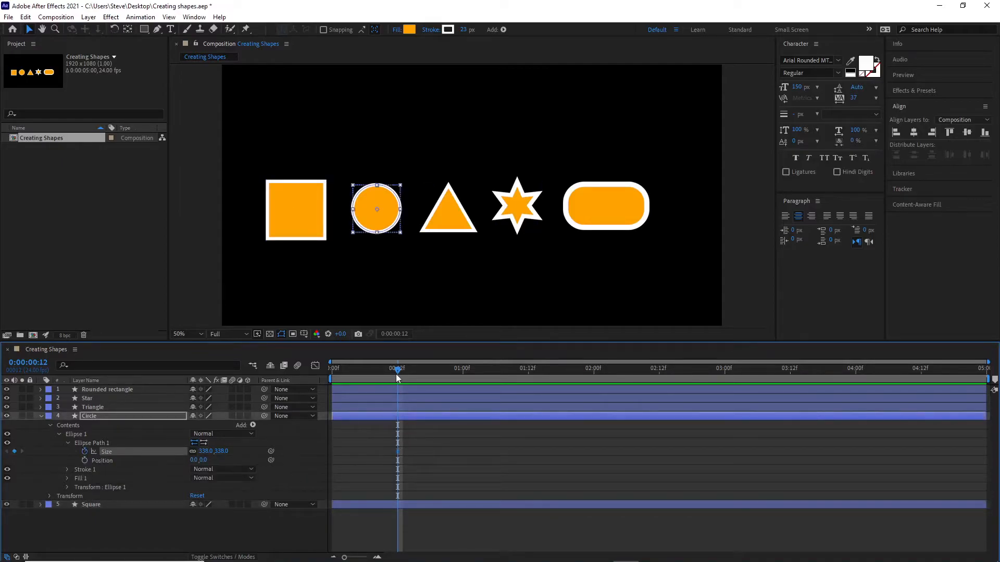
- At 0:00:00:00, set Ellipse Path 1's Size to 0 and scrub the animation to 0:00:00:12
drag(396, 371, 290, 380)
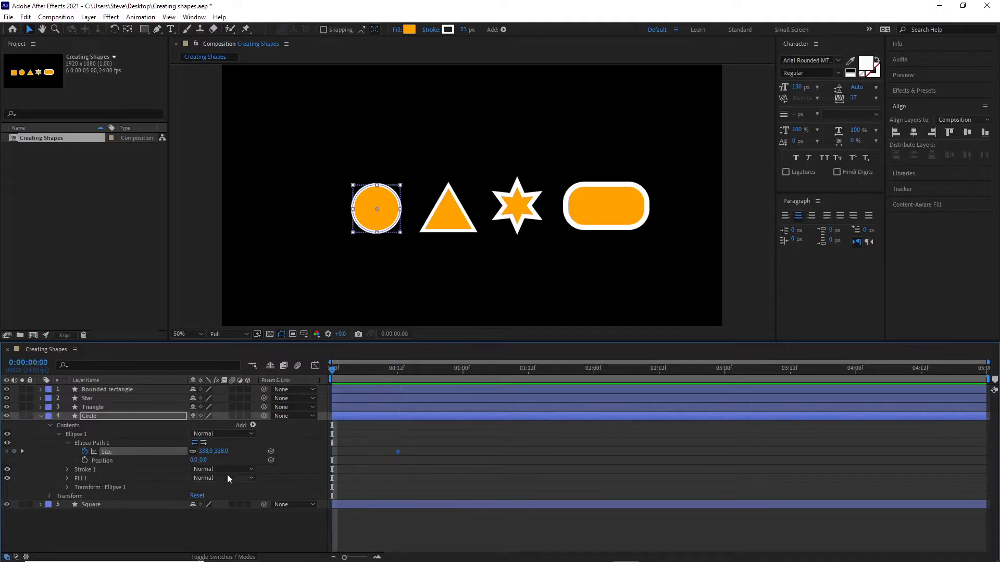
drag(204, 456, 191, 451)
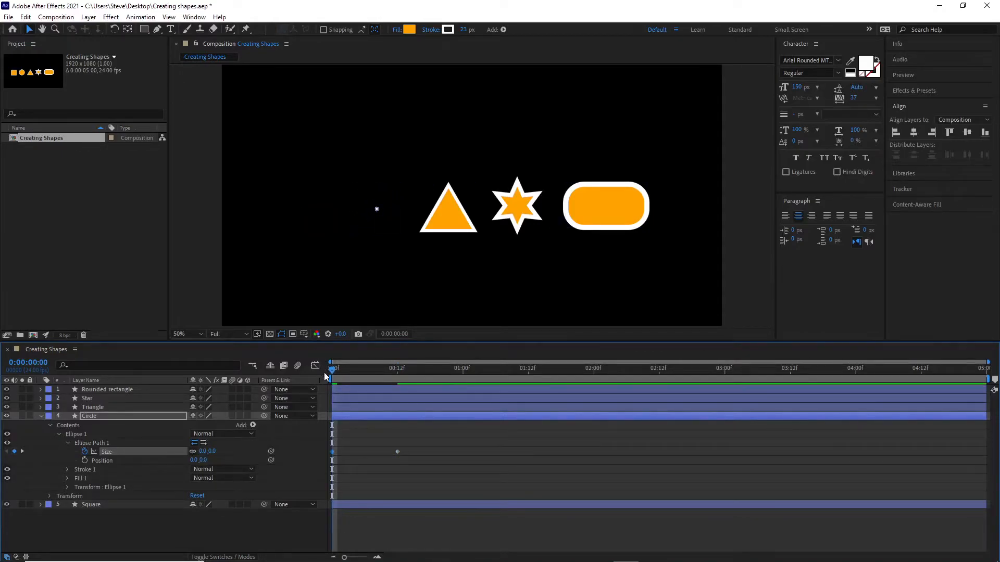
drag(332, 369, 402, 404)
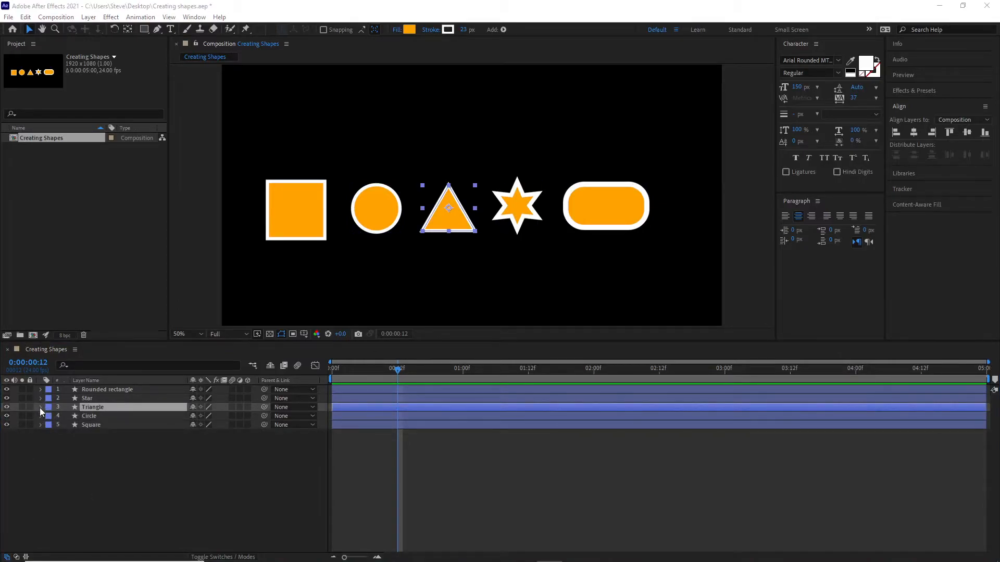
- Try out the Points value of the Triangle layer's Polystar Path 1, keeping 3, and enlarge its Outer Radius to about 292.7
click(40, 407)
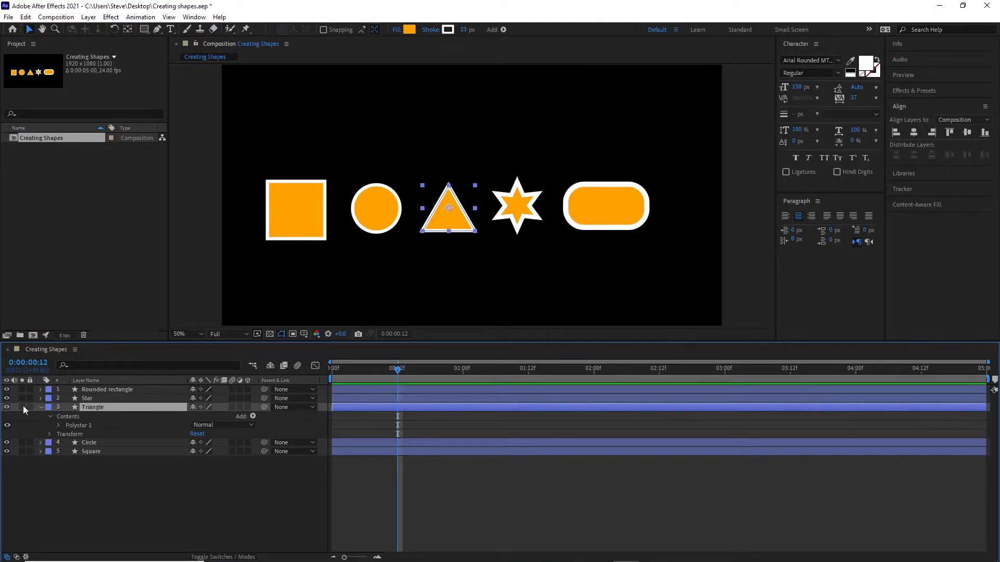
click(59, 426)
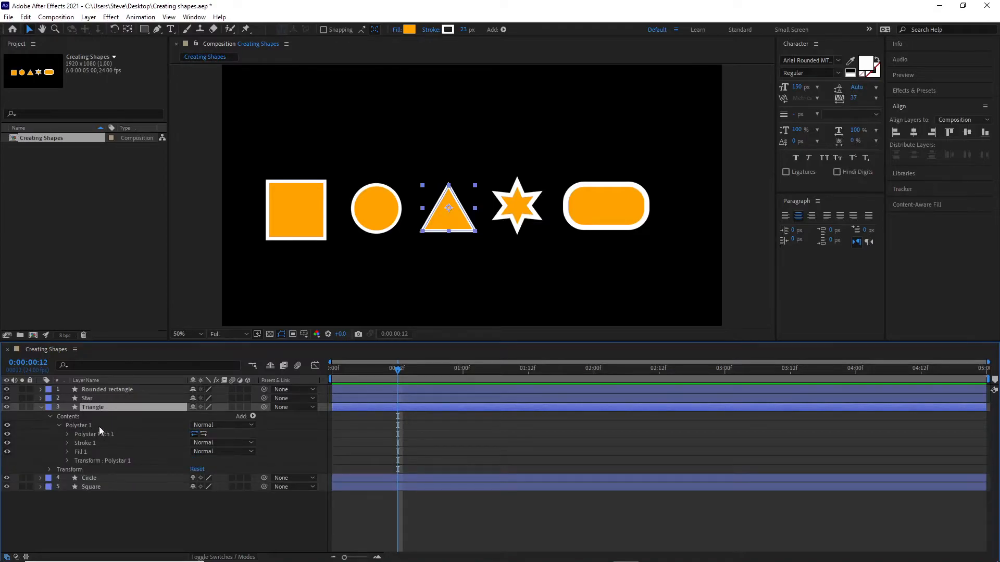
click(68, 434)
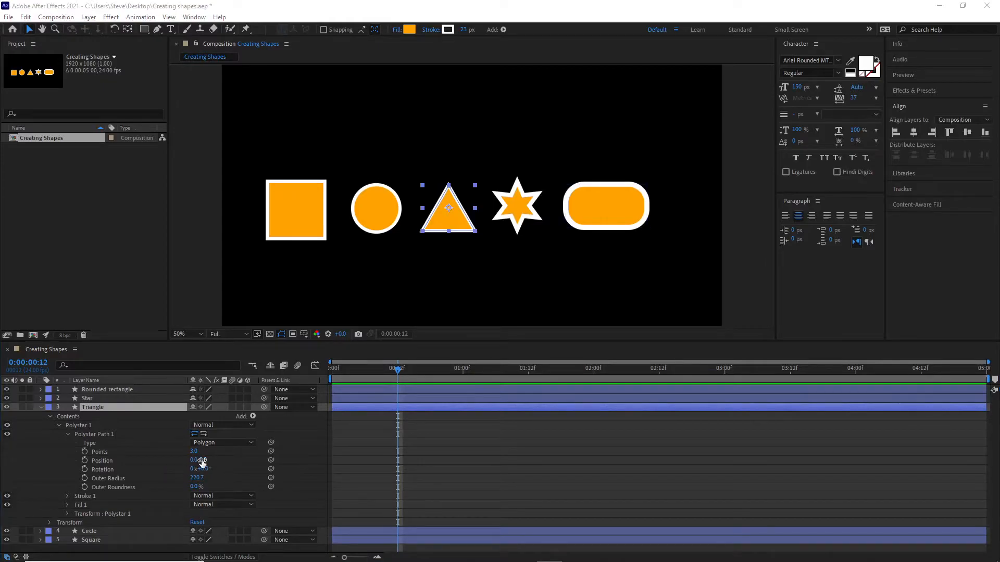
mouse_move(191, 452)
mouse_down()
mouse_move(229, 458)
mouse_move(187, 456)
mouse_up()
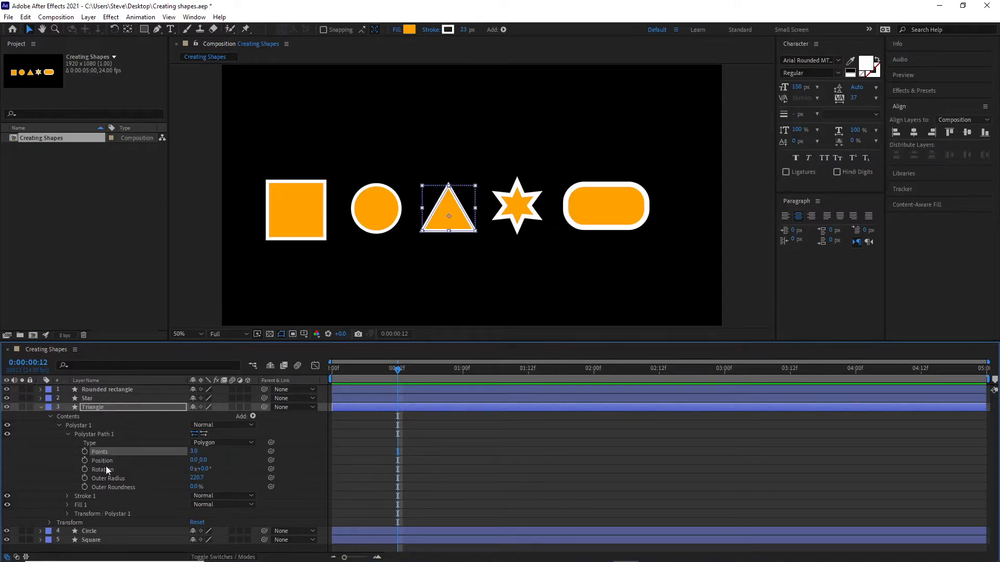
drag(193, 477, 229, 475)
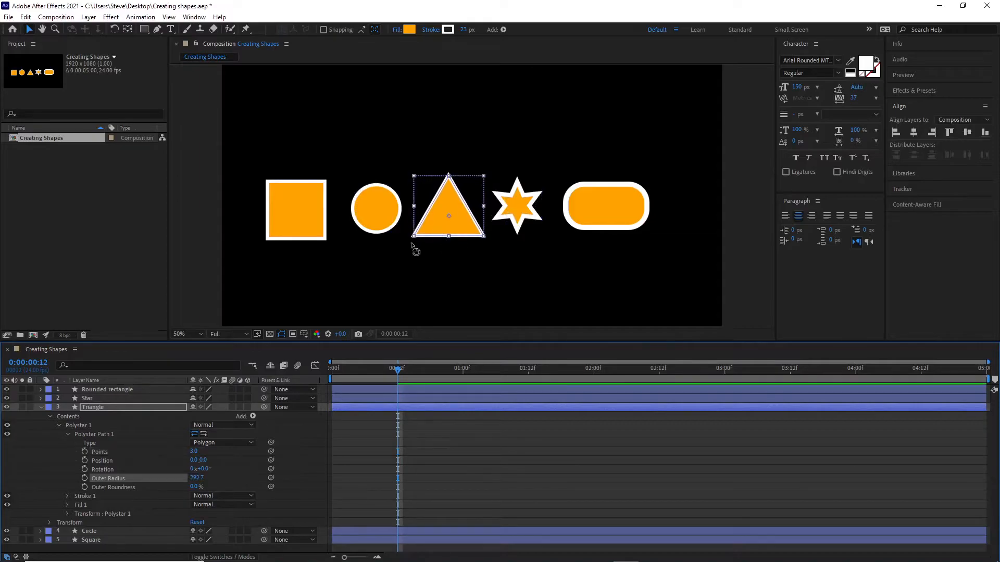
- Try changing the Outer Roundness of the triangle's Polystar Path 1, and reset it
mouse_move(196, 489)
mouse_down()
mouse_move(272, 490)
mouse_move(107, 488)
mouse_move(198, 489)
mouse_up()
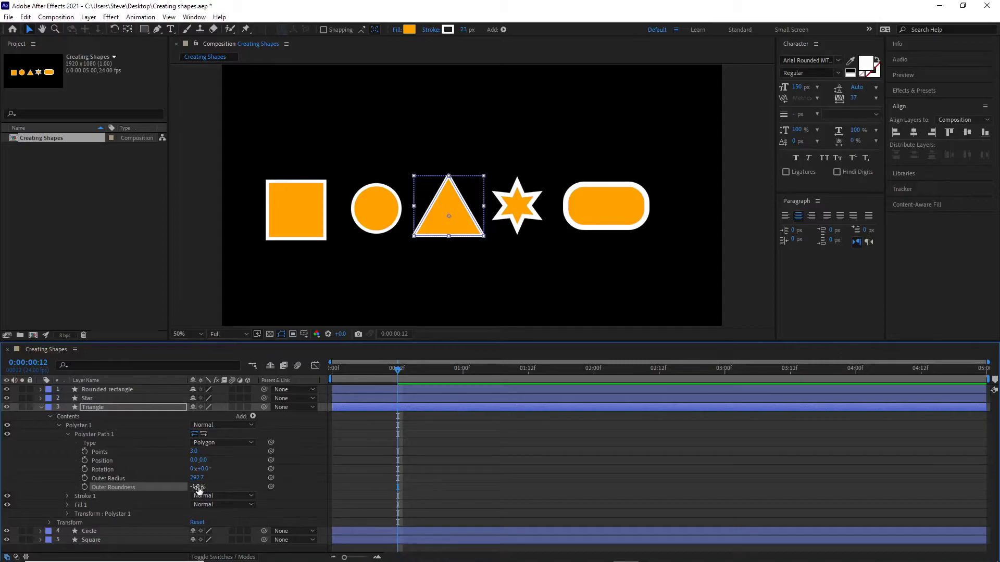
right_click(198, 488)
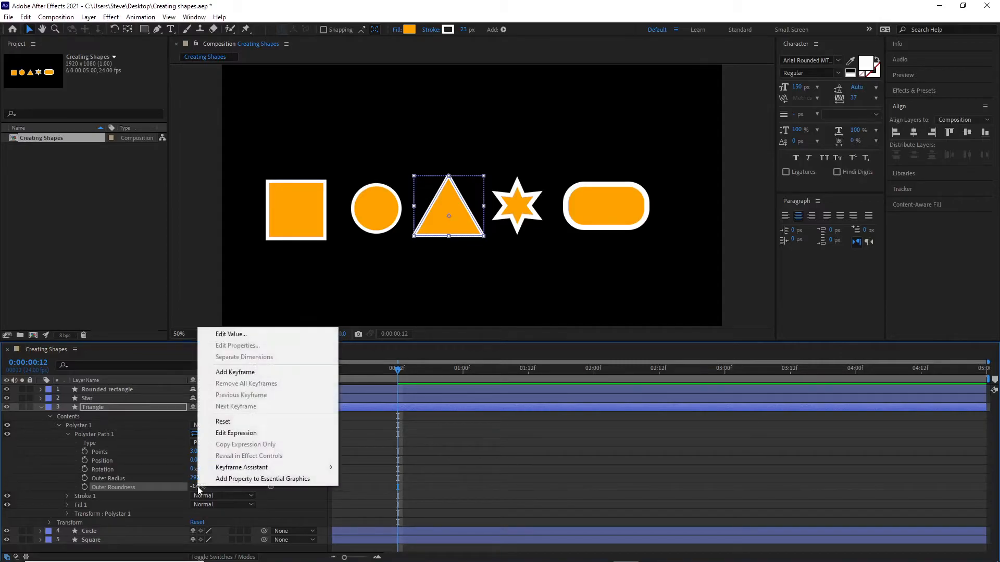
click(222, 420)
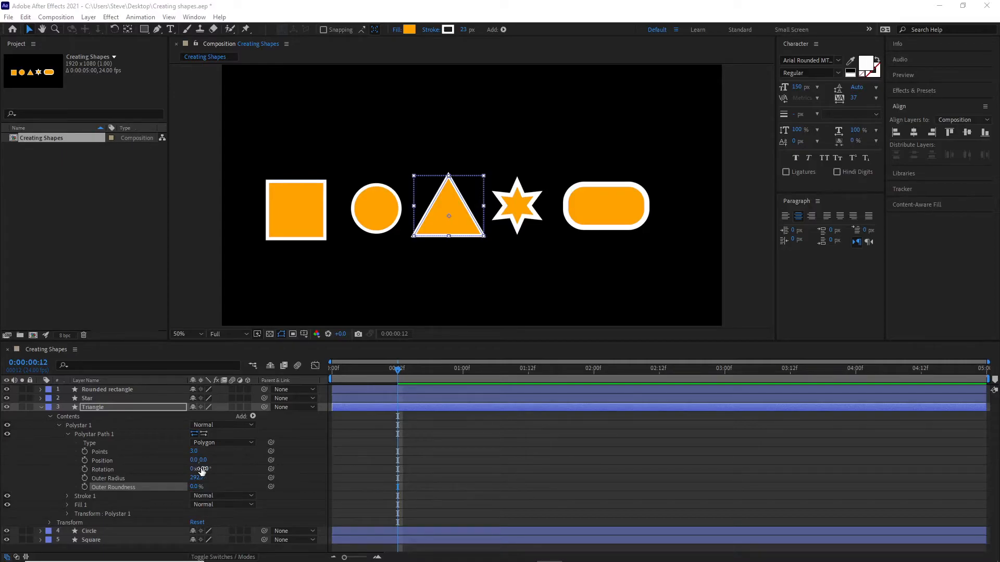
- Try rotating the triangle's Polystar Path 1 to about 92°, and reset its Rotation
drag(203, 470, 250, 475)
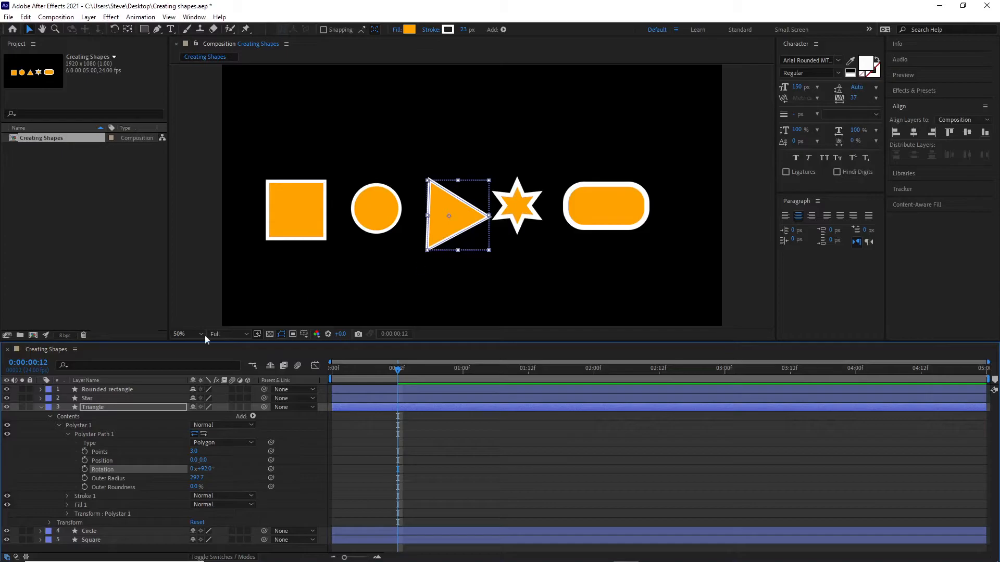
right_click(206, 471)
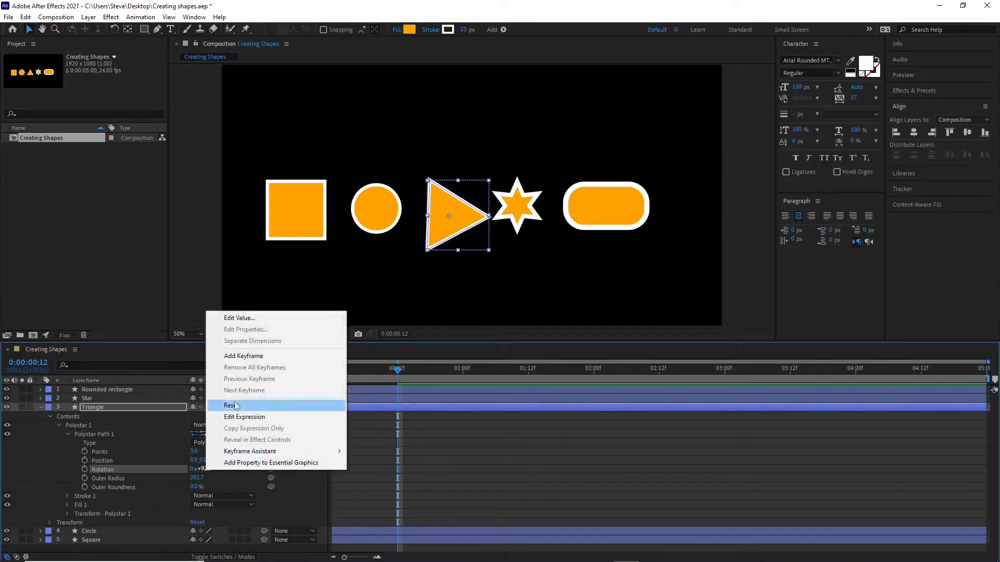
click(218, 405)
- Try rotating the whole Triangle layer to about 135° with its Transform Rotation, and reset that value
click(92, 407)
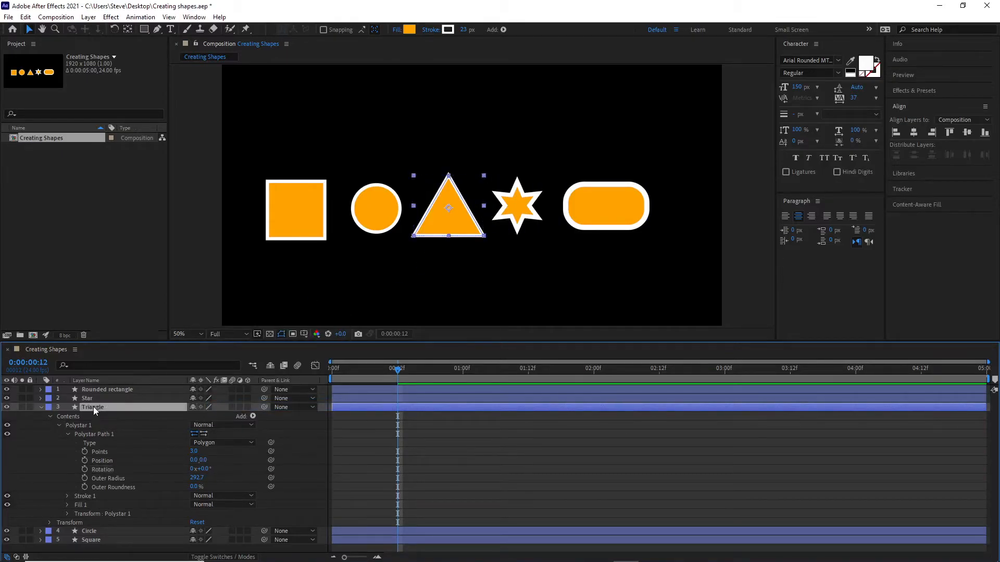
click(50, 523)
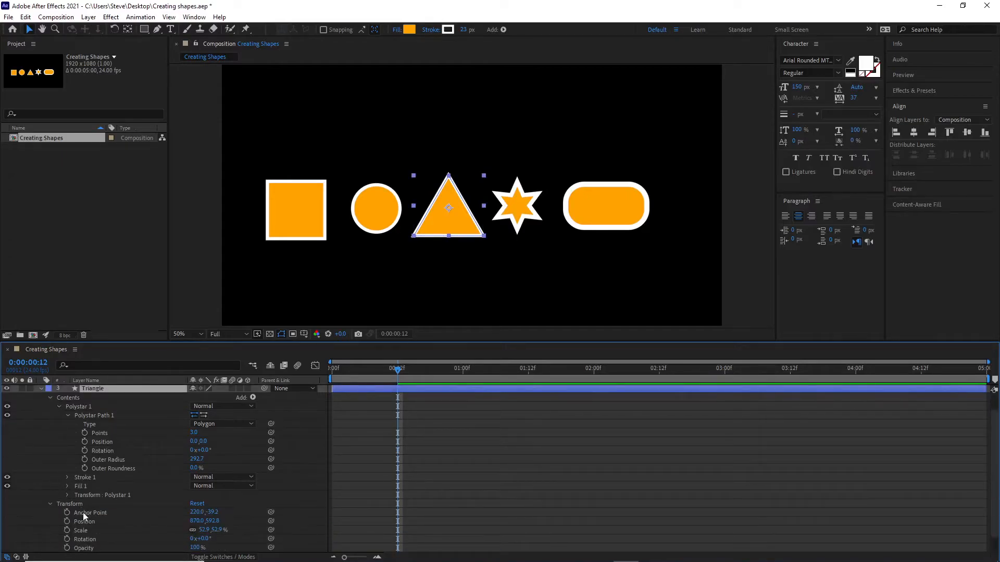
scroll(89, 497, down, 1)
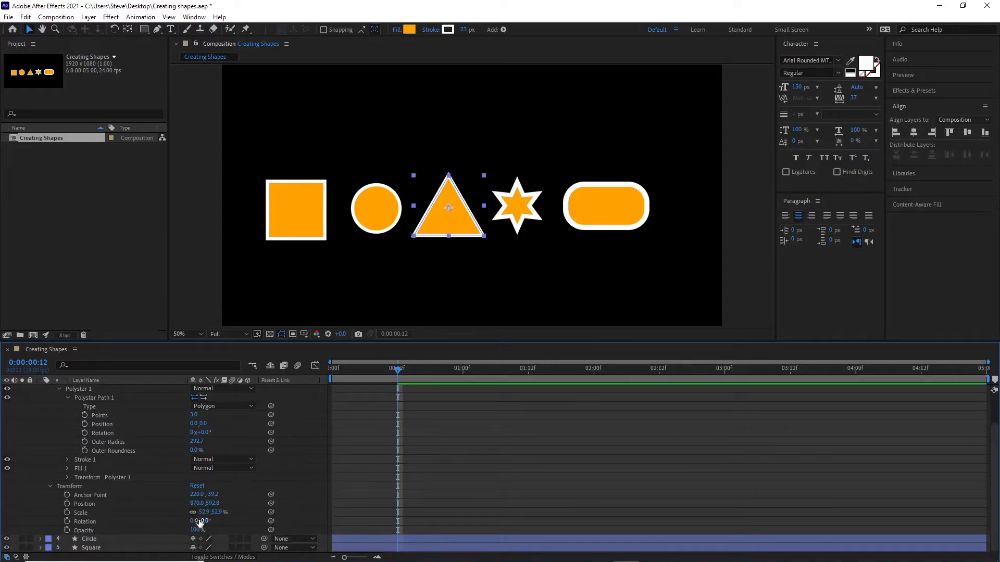
drag(204, 521, 284, 534)
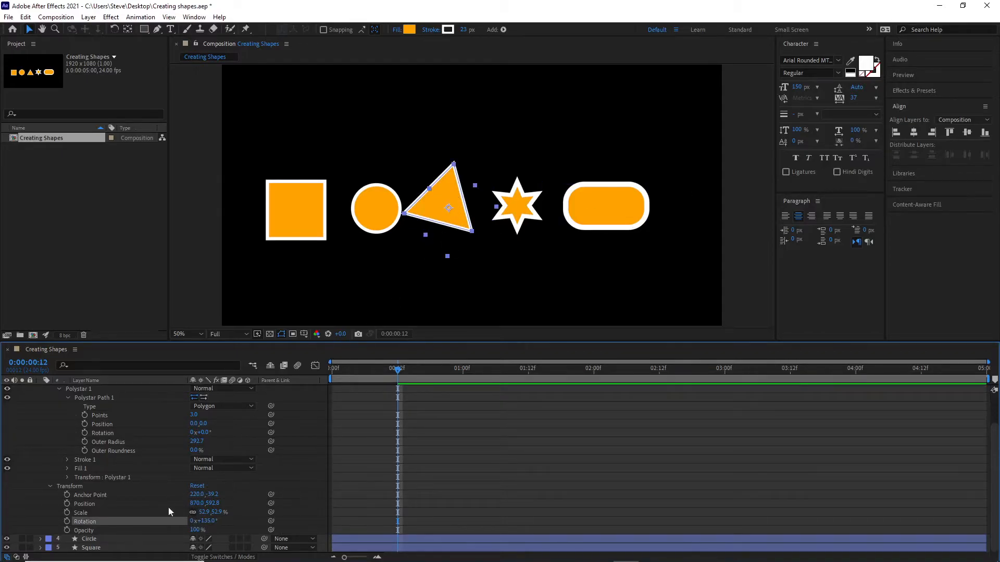
right_click(207, 523)
click(235, 458)
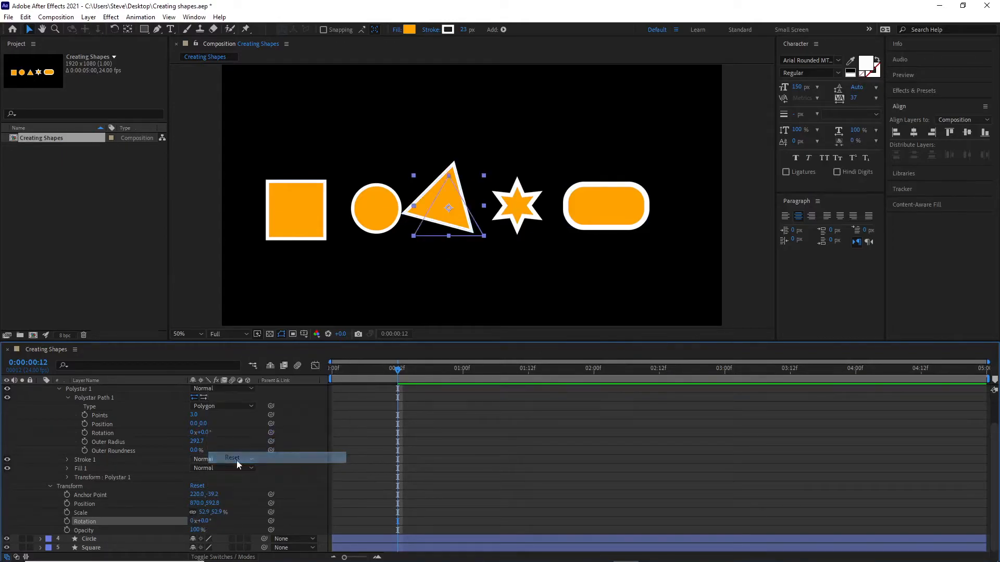
click(51, 486)
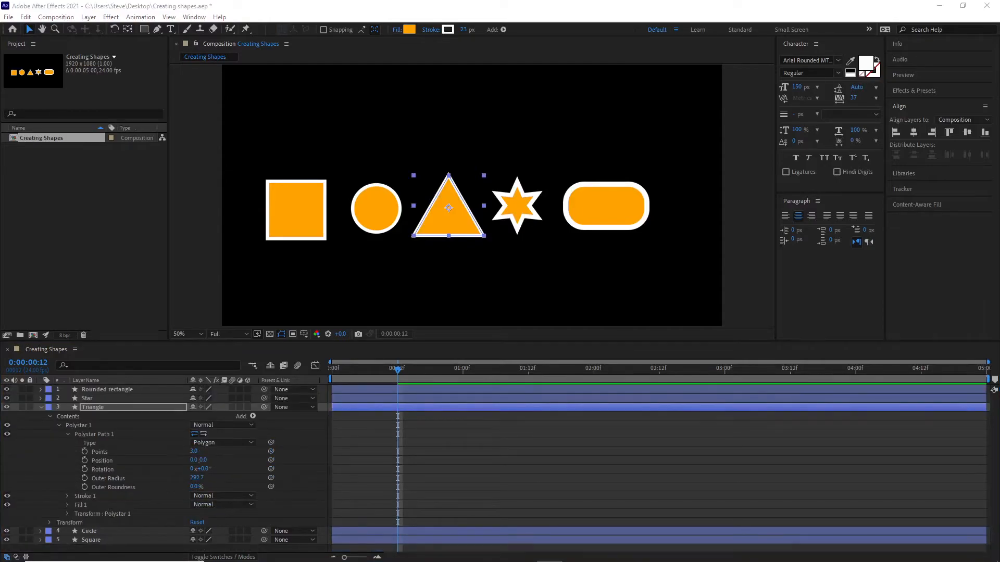
- Start keyframing Points, Rotation, Outer Radius and Outer Roundness of the Triangle layer's Polystar Path 1 at 0:00:00:12
mouse_move(399, 371)
mouse_down()
mouse_move(362, 370)
mouse_move(399, 376)
mouse_up()
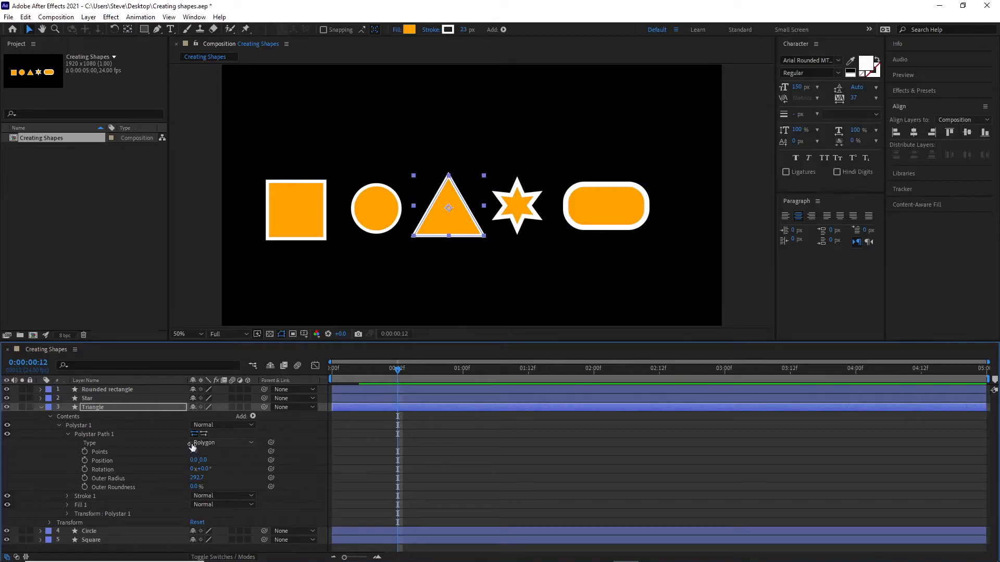
click(85, 450)
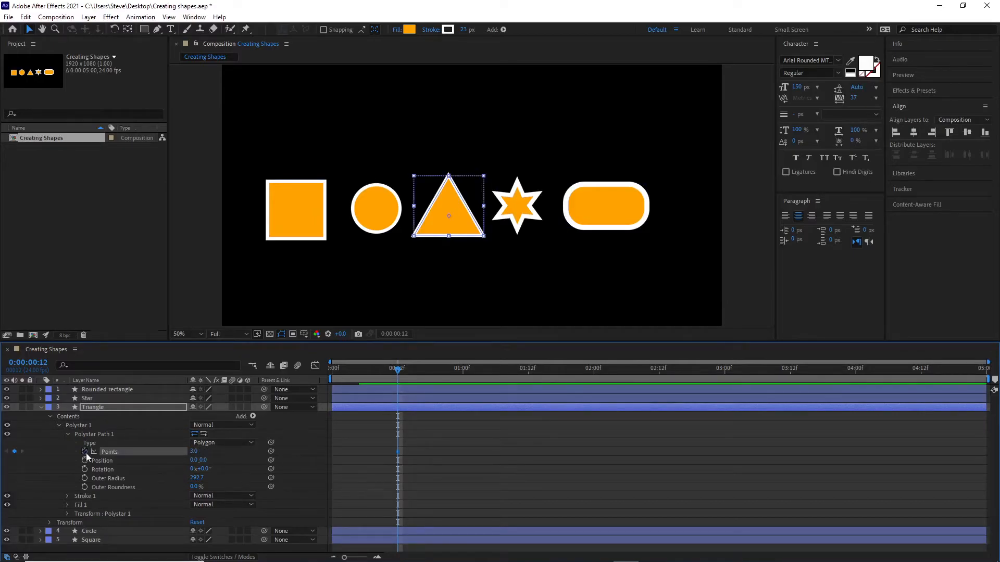
click(85, 478)
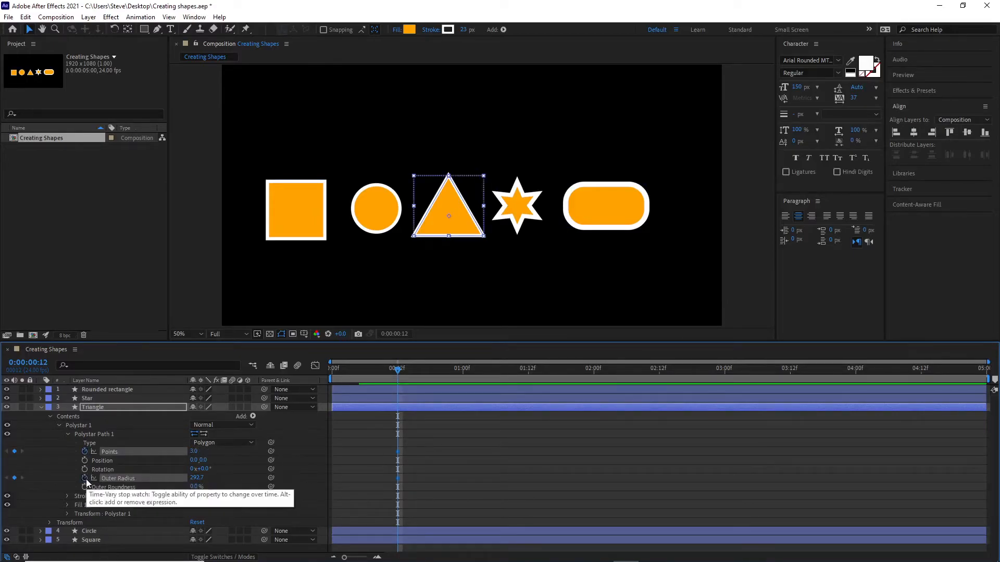
click(86, 488)
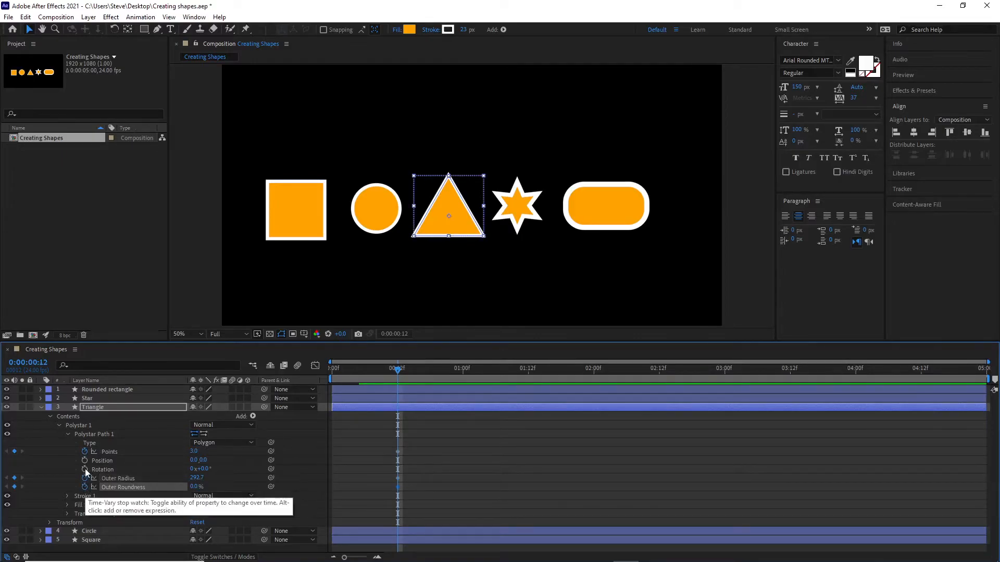
click(85, 470)
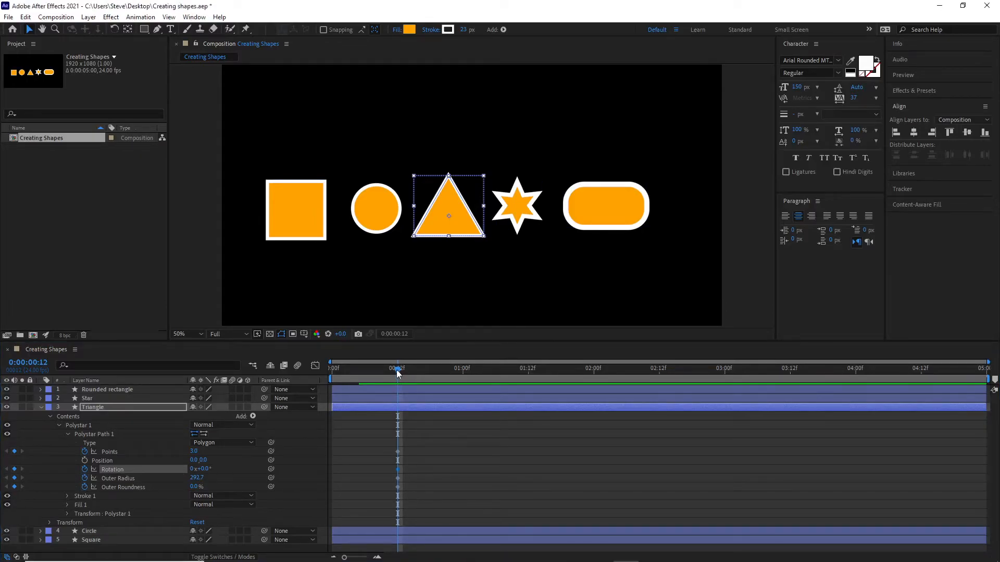
- At 0:00:00:00, set Polystar Path 1's Rotation to 90°
drag(398, 370, 293, 373)
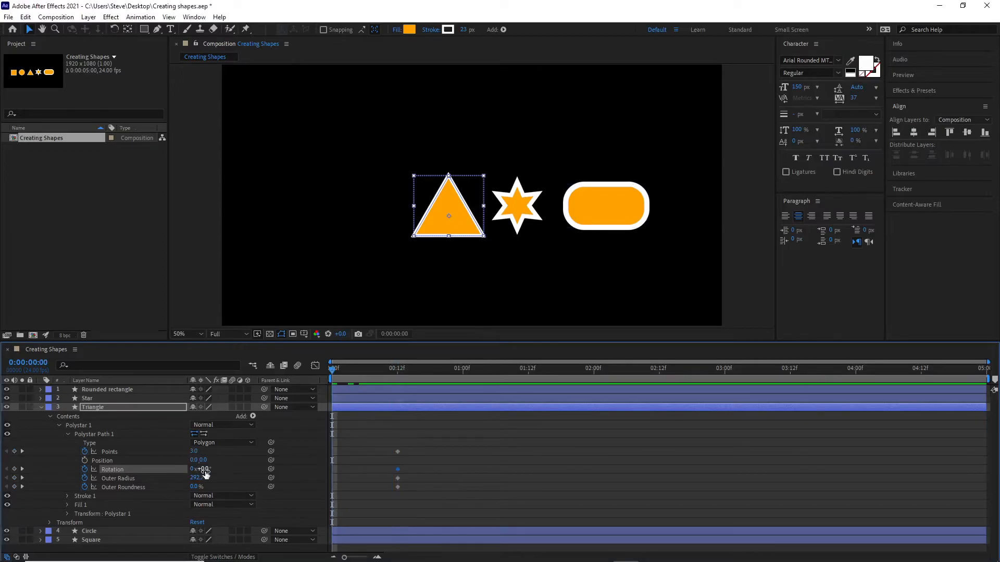
click(204, 470)
text(90)
key(Return)
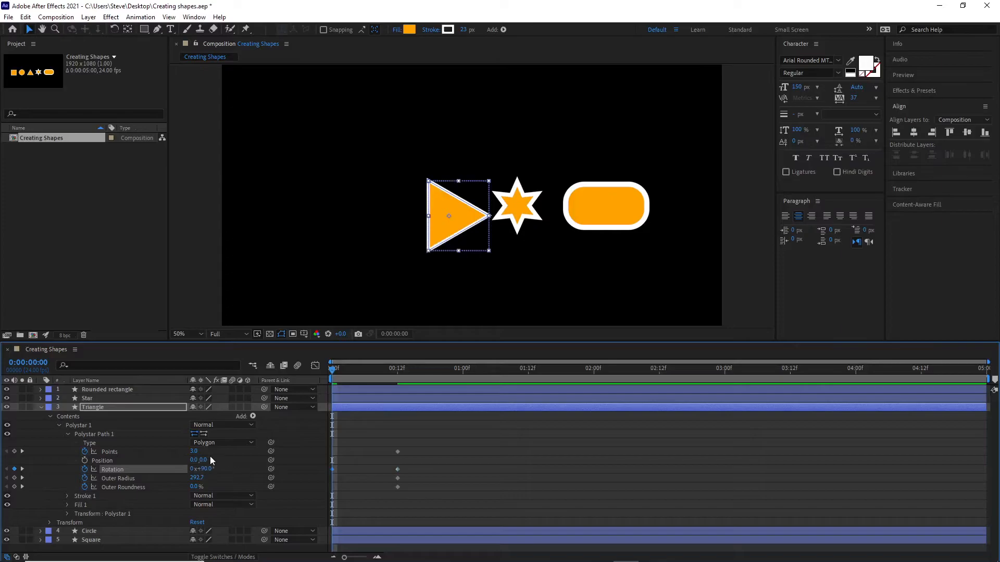
- At the same start frame, set Polystar Path 1's Points to 7, Outer Radius to 0 and Outer Roundness to about 164%
mouse_move(194, 451)
mouse_down()
mouse_move(205, 452)
mouse_move(195, 454)
mouse_up()
click(196, 478)
text(0)
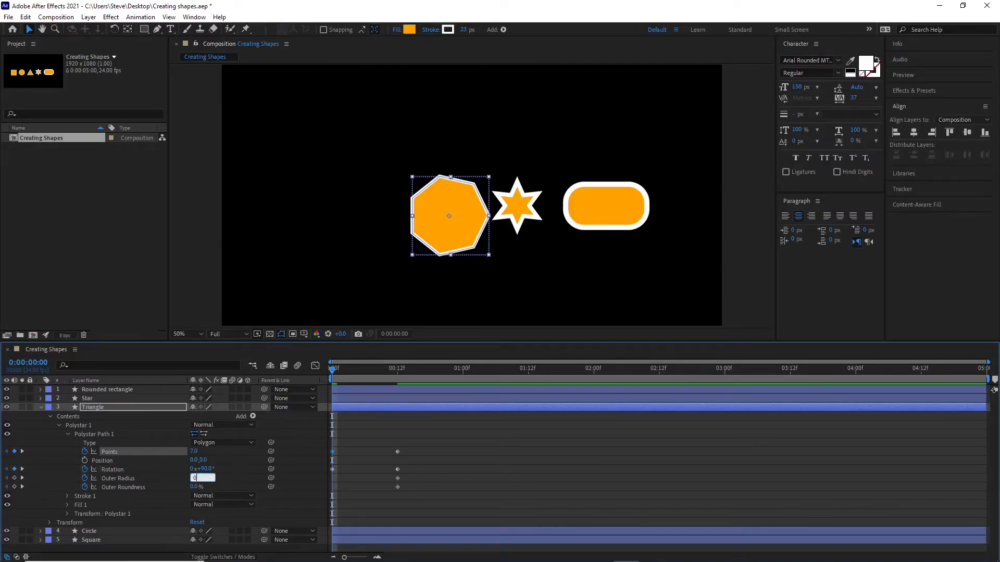
key(Return)
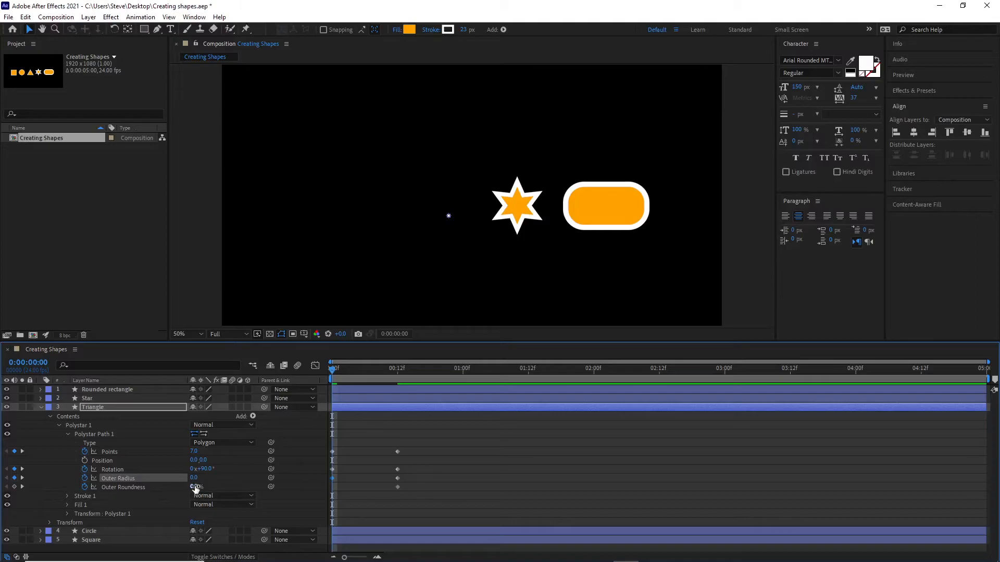
drag(194, 487, 267, 488)
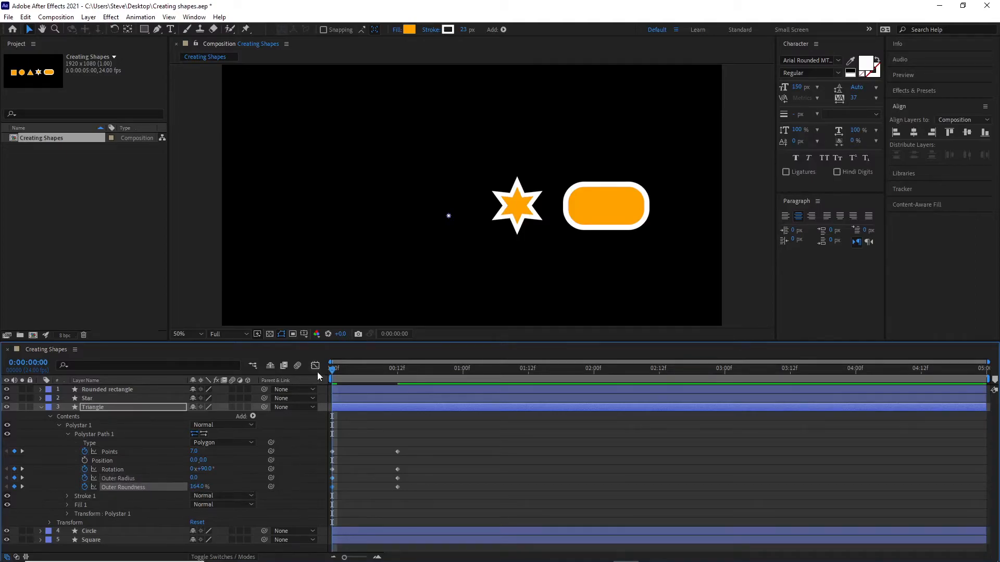
- Scrub to 0:00:00:06 and set Polystar Path 1's Outer Roundness to about -301% there
mouse_move(334, 371)
mouse_down()
mouse_move(370, 373)
mouse_move(320, 369)
mouse_up()
drag(133, 483, 173, 489)
drag(333, 371, 364, 376)
drag(198, 488, 102, 485)
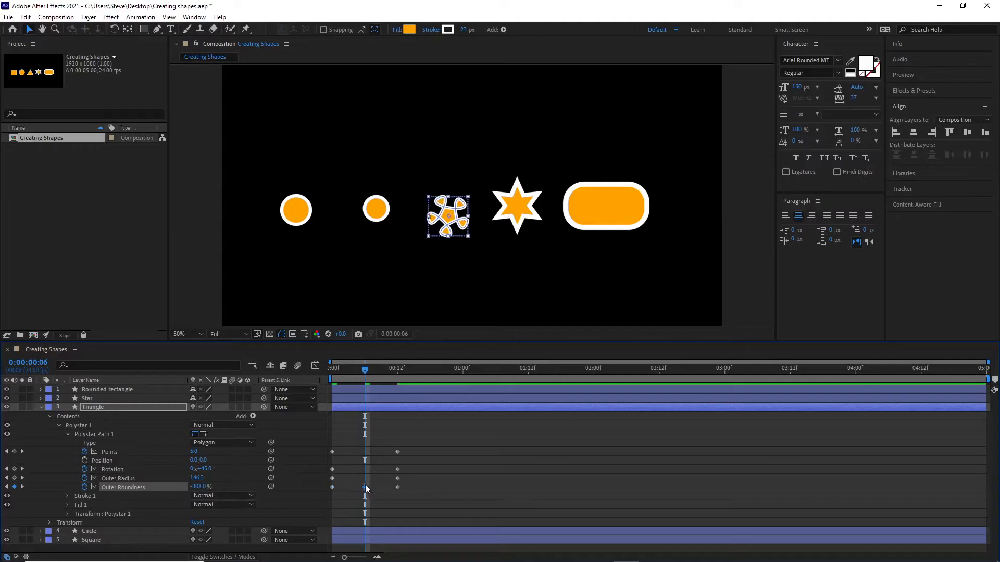
- Delete the Triangle's Outer Roundness keyframe at 0:00:00:06, lower the Outer Roundness at 0:00:00:00 and preview the animation
key(Delete)
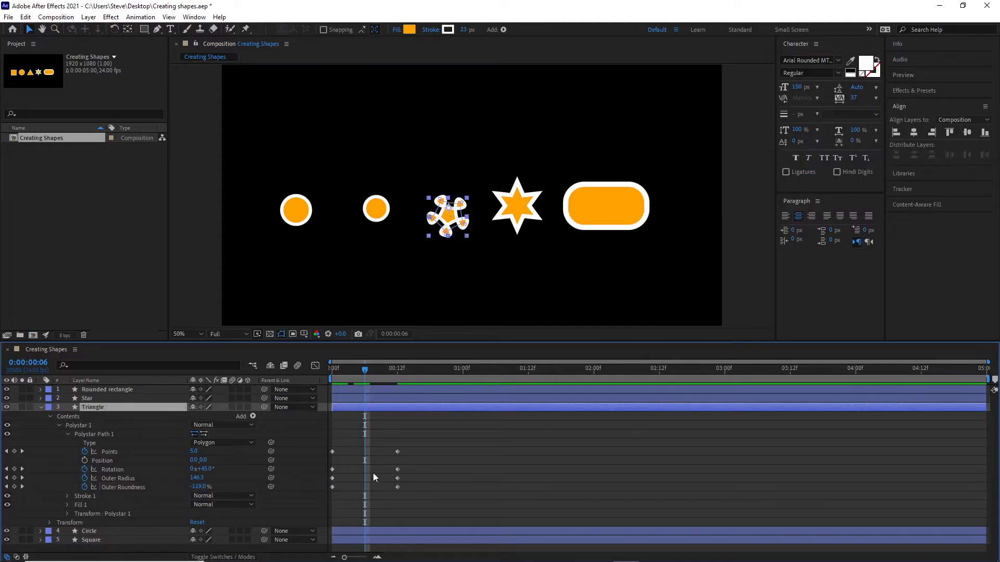
drag(350, 369, 332, 369)
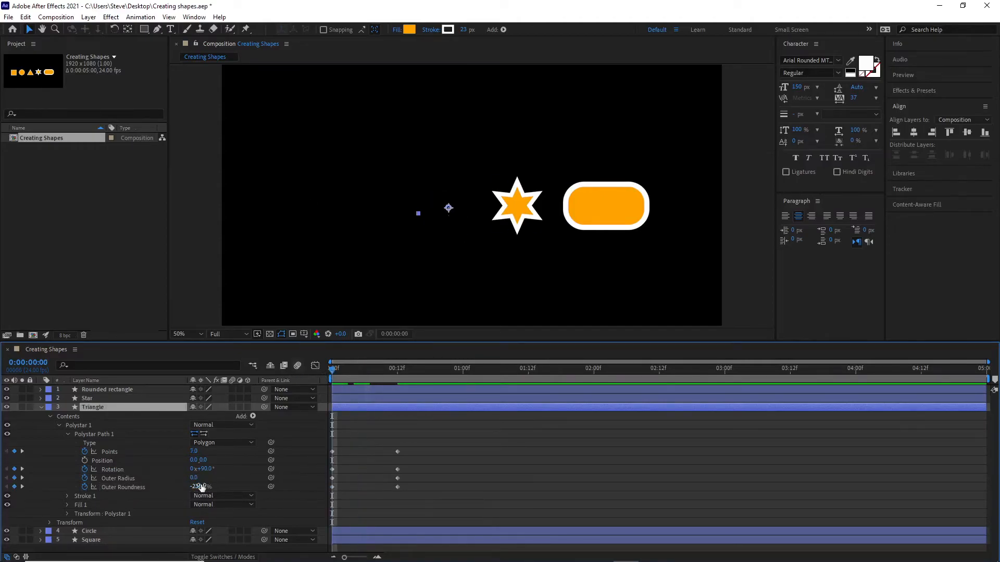
drag(185, 485, 123, 481)
key(space)
drag(379, 377, 404, 377)
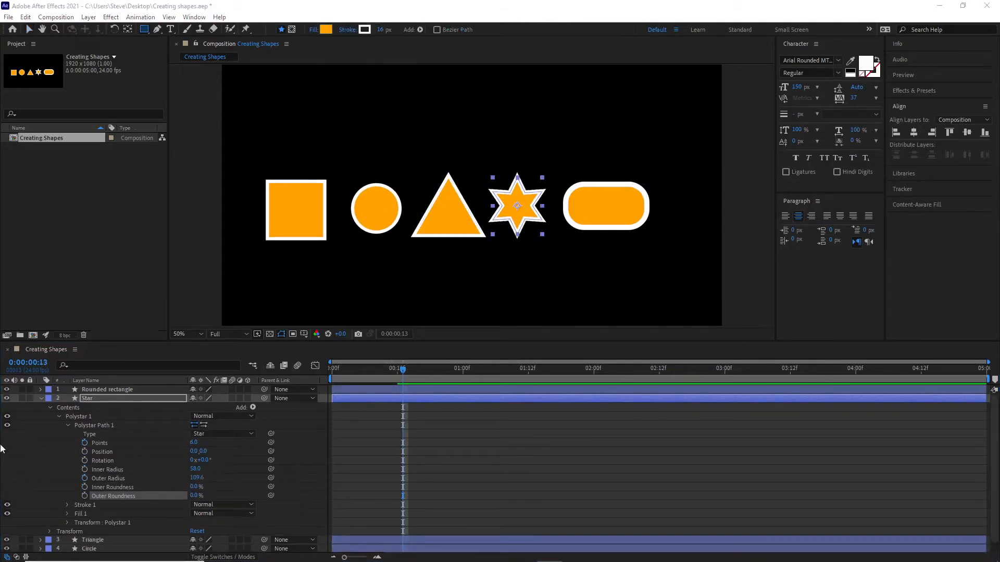
- Reveal the Star layer's Polystar Path 1 properties
click(41, 399)
click(40, 398)
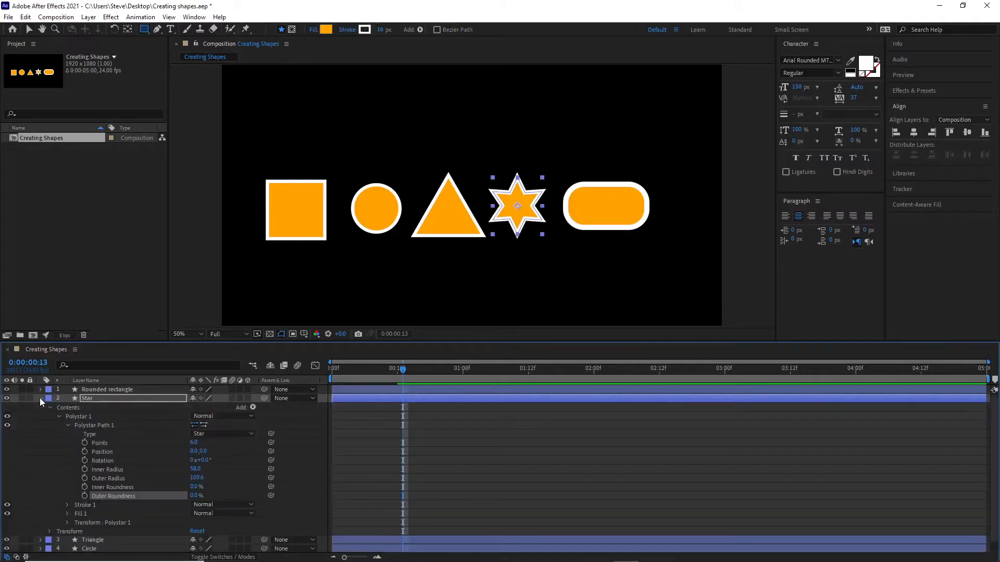
click(68, 425)
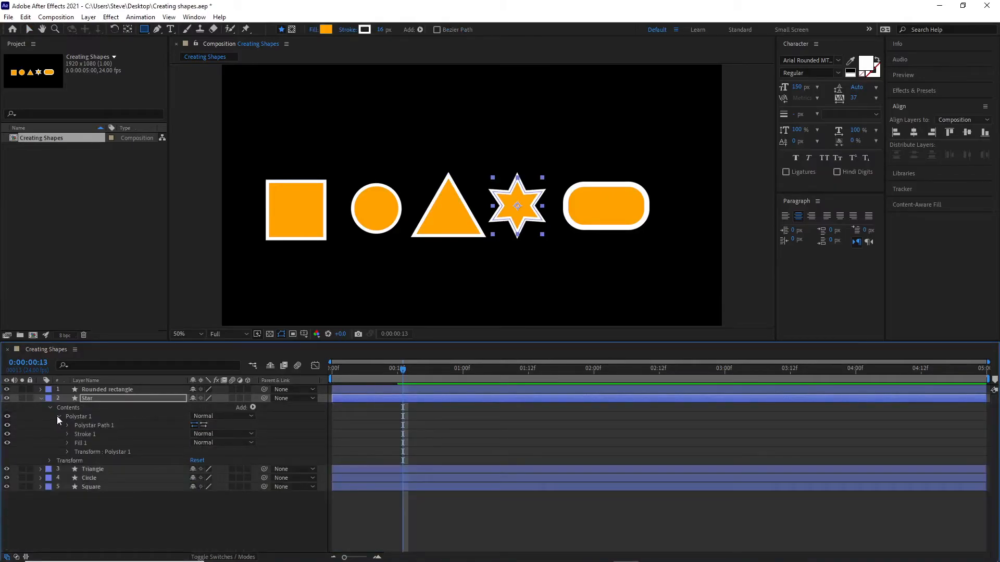
click(58, 416)
click(59, 417)
click(67, 426)
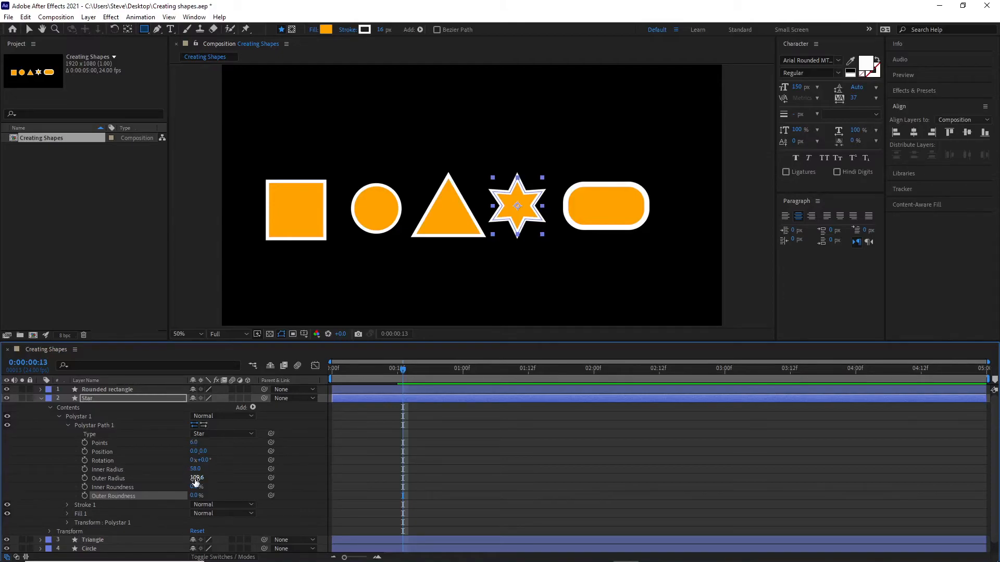
- Try different Inner Radius and Outer Radius values on the Star's Polystar Path 1, settling on 52 and 92.6
drag(194, 471, 206, 470)
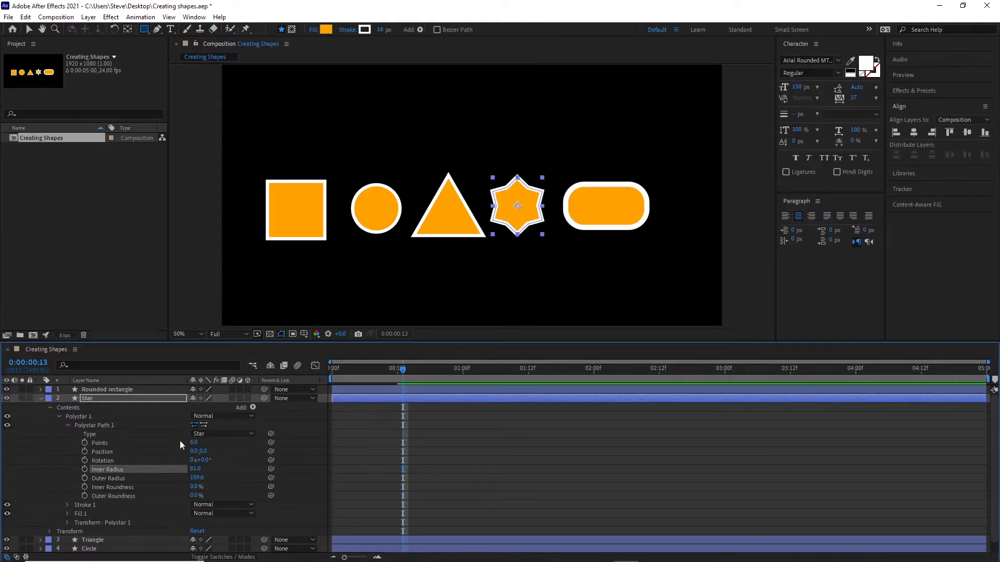
mouse_move(196, 471)
mouse_down()
mouse_move(207, 471)
mouse_move(190, 474)
mouse_up()
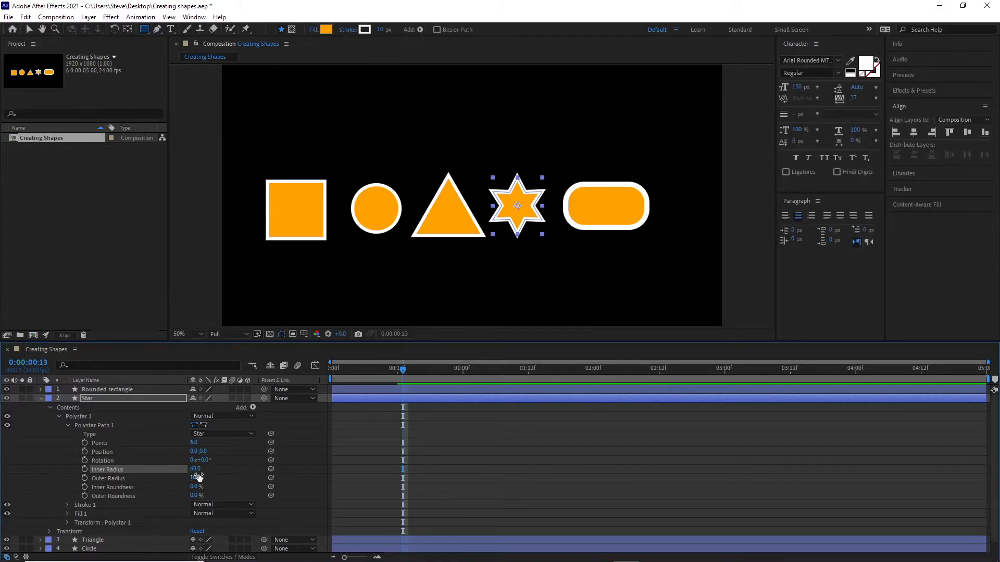
drag(197, 478, 250, 484)
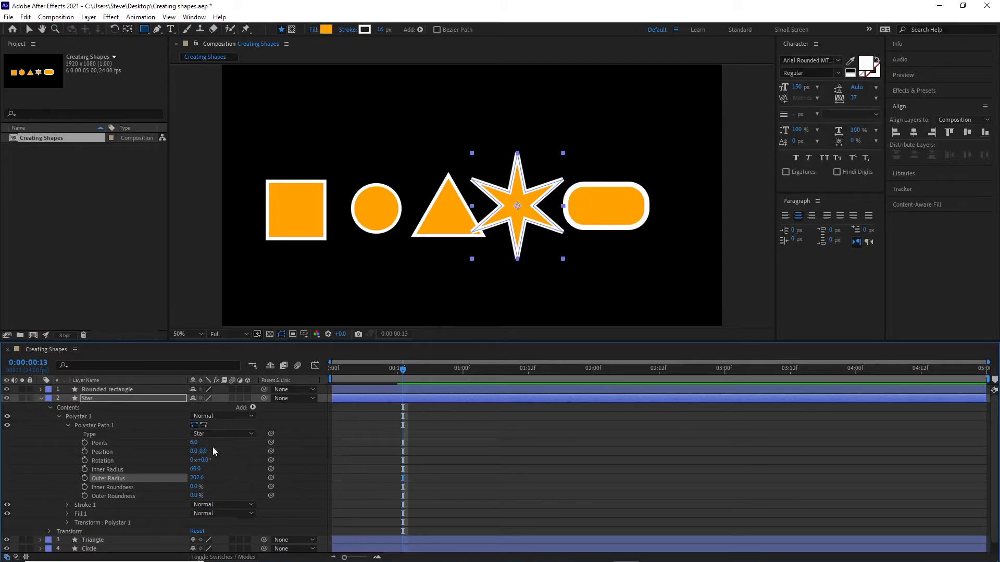
mouse_move(195, 478)
mouse_down()
mouse_move(145, 481)
mouse_move(207, 468)
mouse_move(196, 468)
mouse_up()
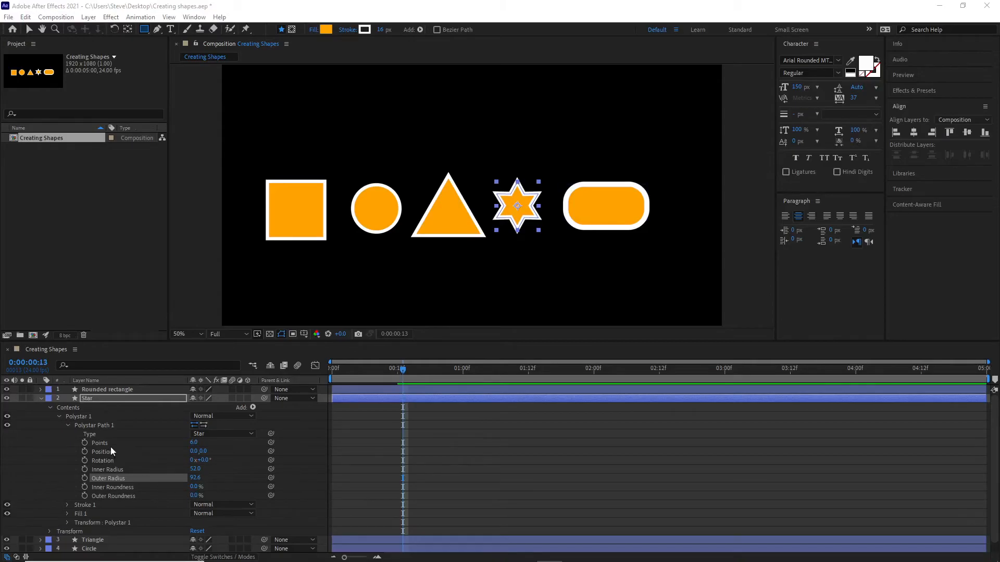
- Start keyframing Points, Inner Radius, Outer Radius and Outer Roundness of the Star's Polystar Path 1 at 0:00:00:12
click(396, 370)
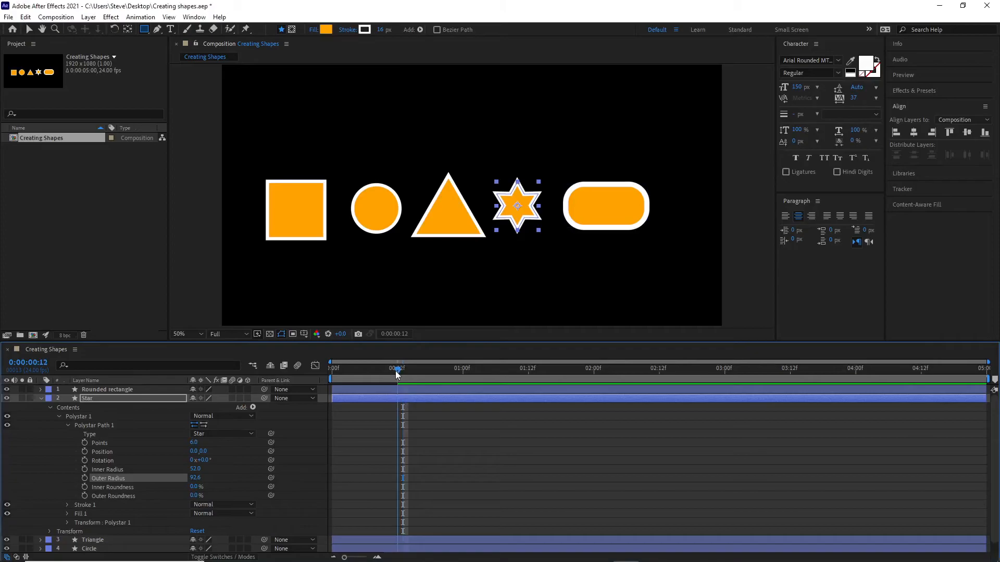
click(83, 442)
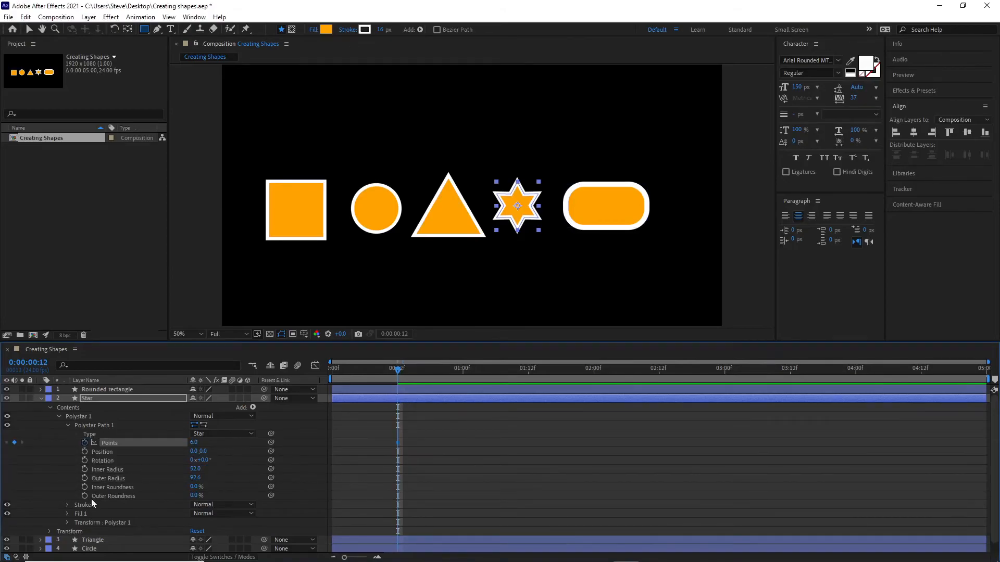
click(85, 469)
click(84, 478)
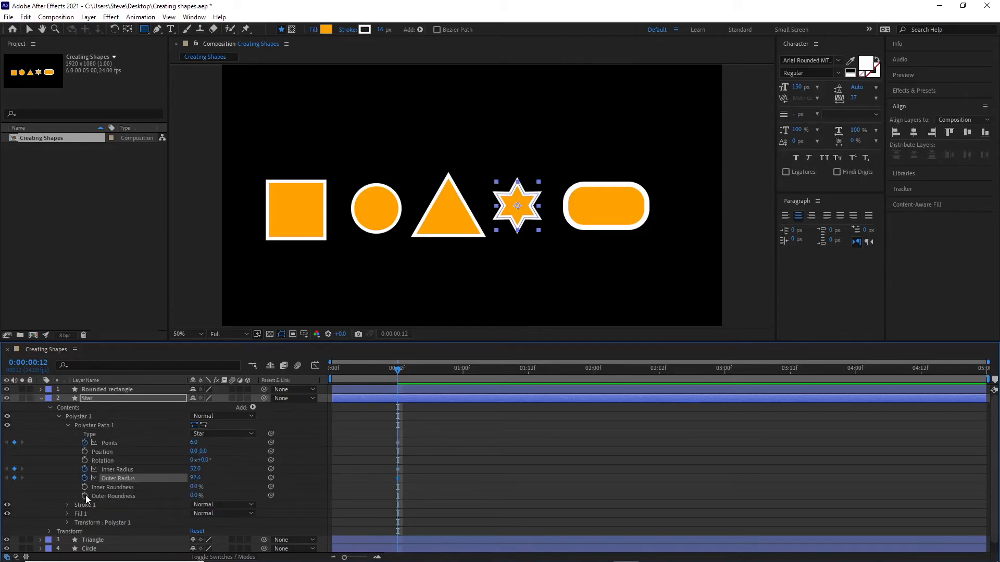
click(85, 496)
- At 0:00:00:00, set the Star's Points to 28 and both radii to 0, raise its Outer Roundness, and scrub through the animation
drag(398, 371, 303, 375)
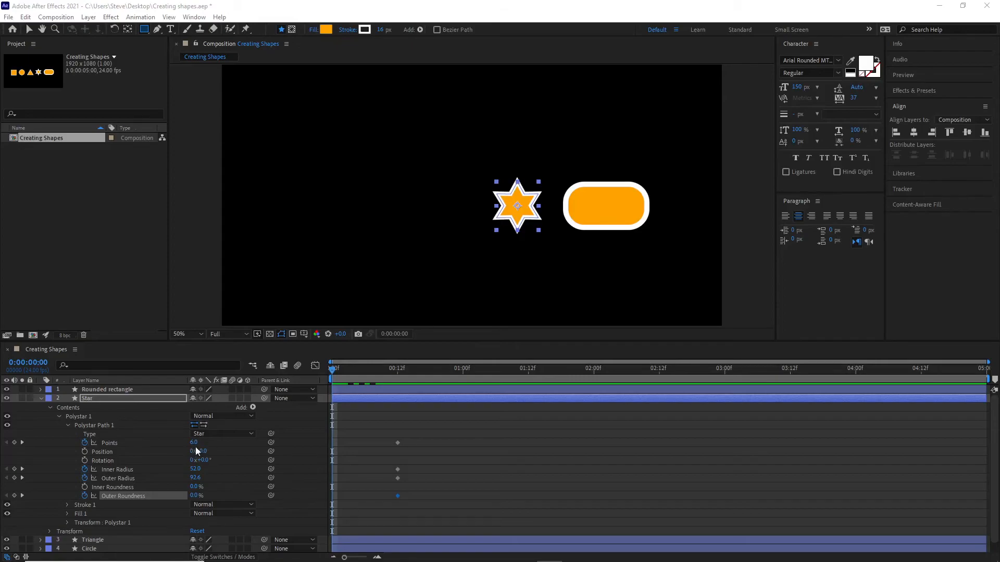
drag(193, 443, 206, 446)
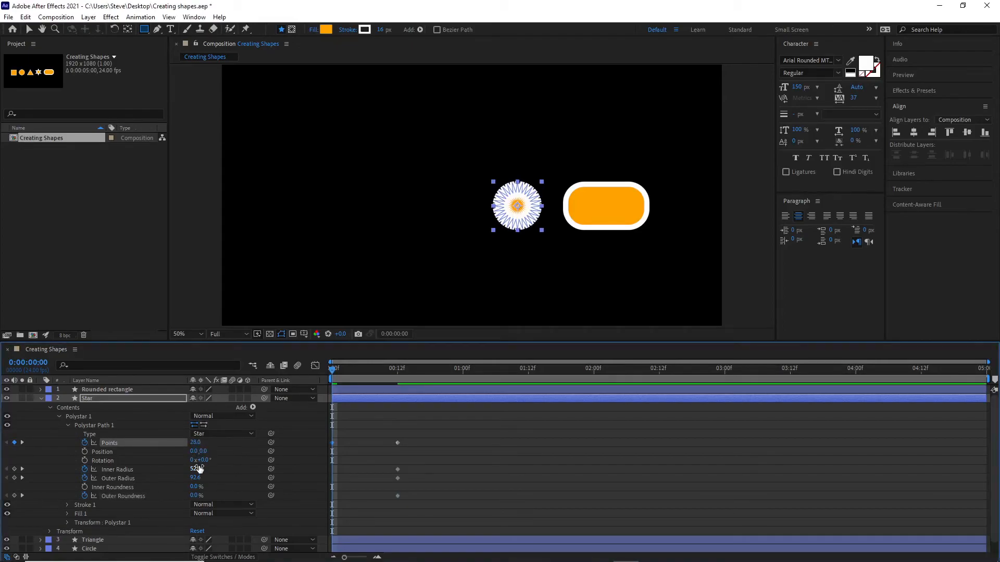
drag(195, 473, 140, 479)
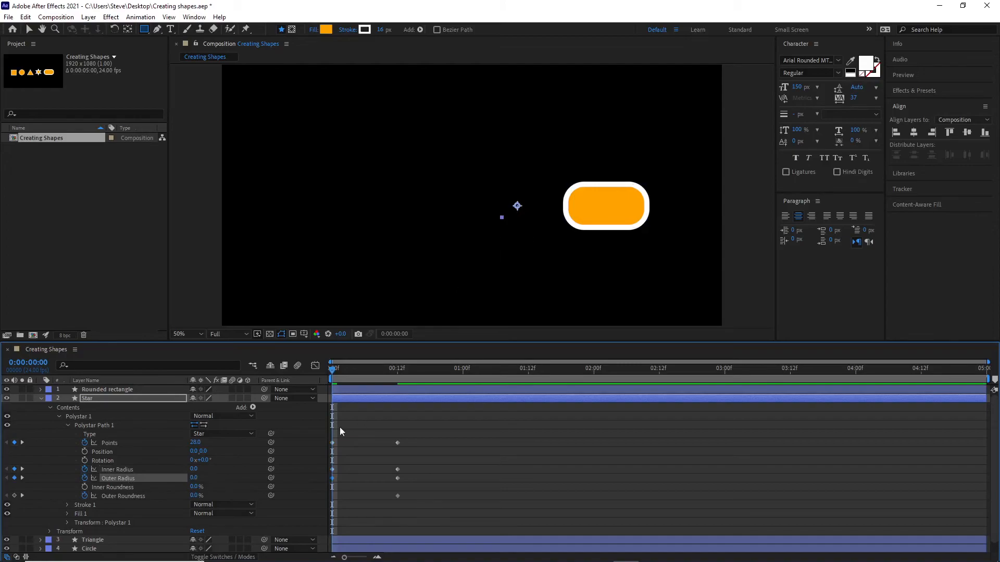
drag(196, 496, 346, 490)
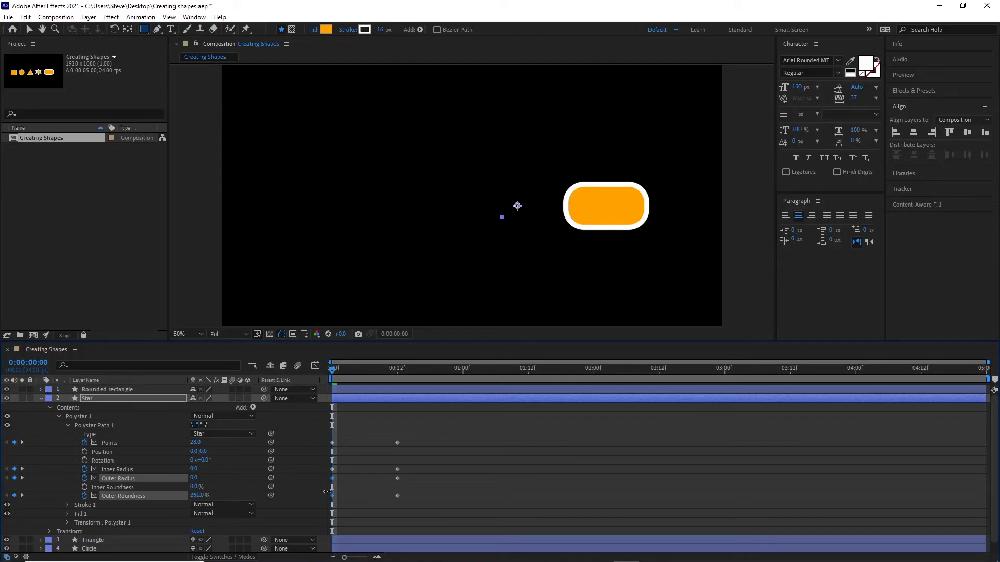
drag(332, 369, 399, 399)
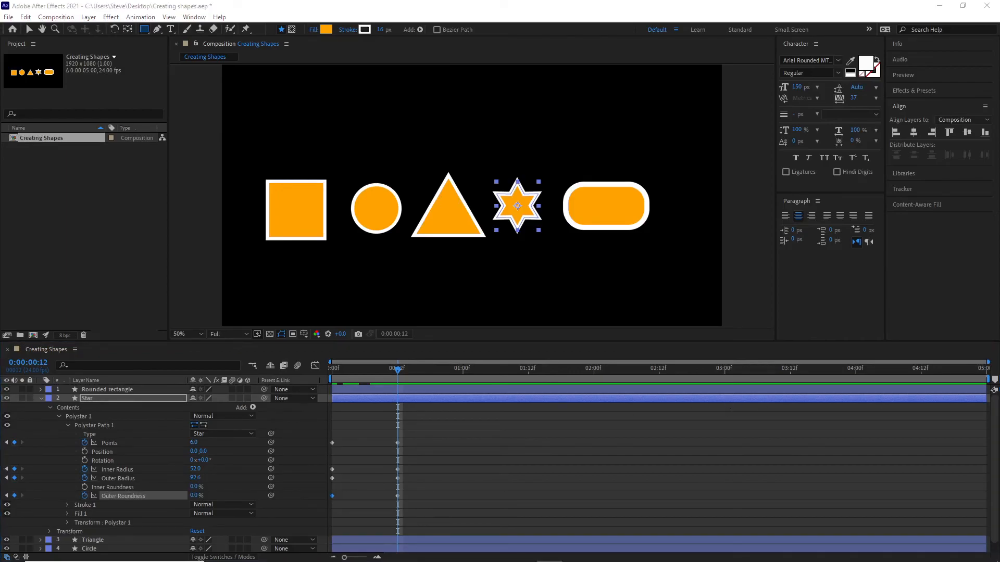
- Collapse the Star layer and reveal the Rounded rectangle layer's Rectangle Path 1 properties
click(41, 398)
click(41, 389)
click(42, 389)
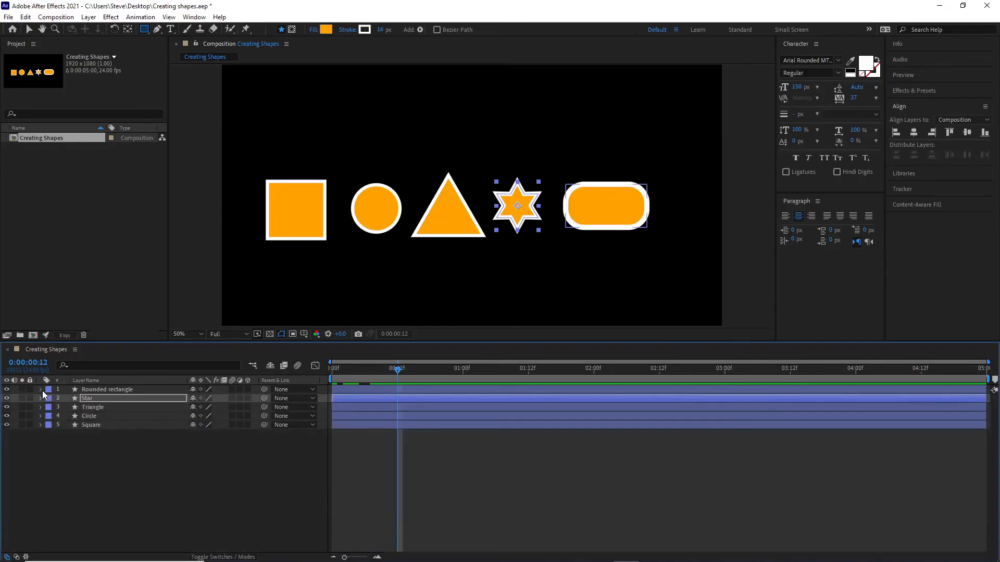
click(41, 389)
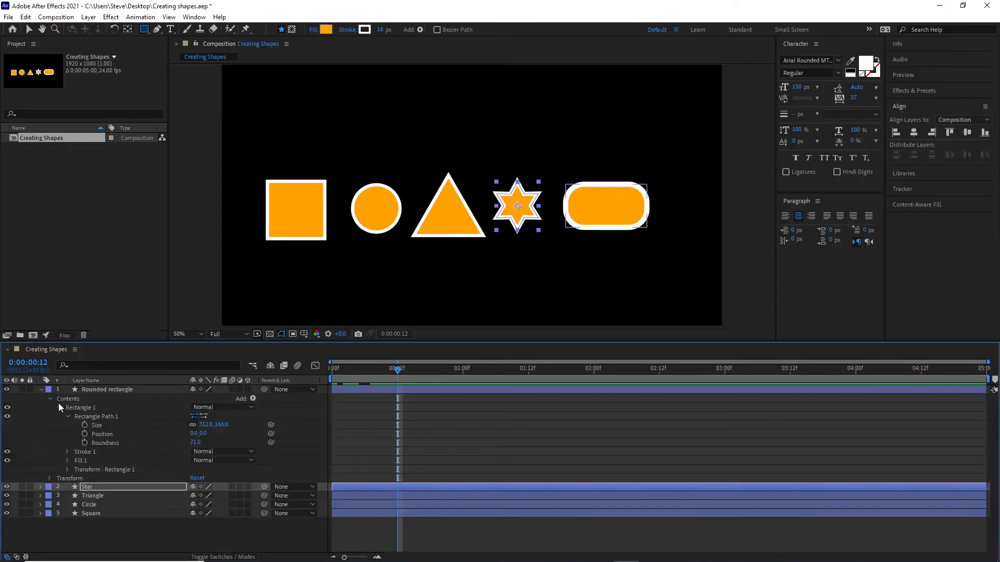
click(58, 407)
click(58, 407)
click(68, 417)
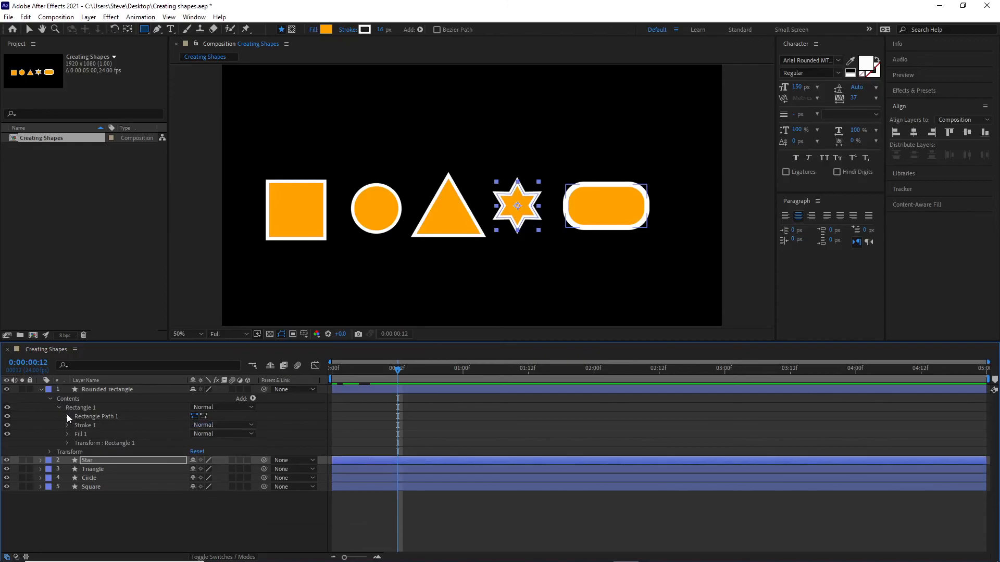
click(67, 417)
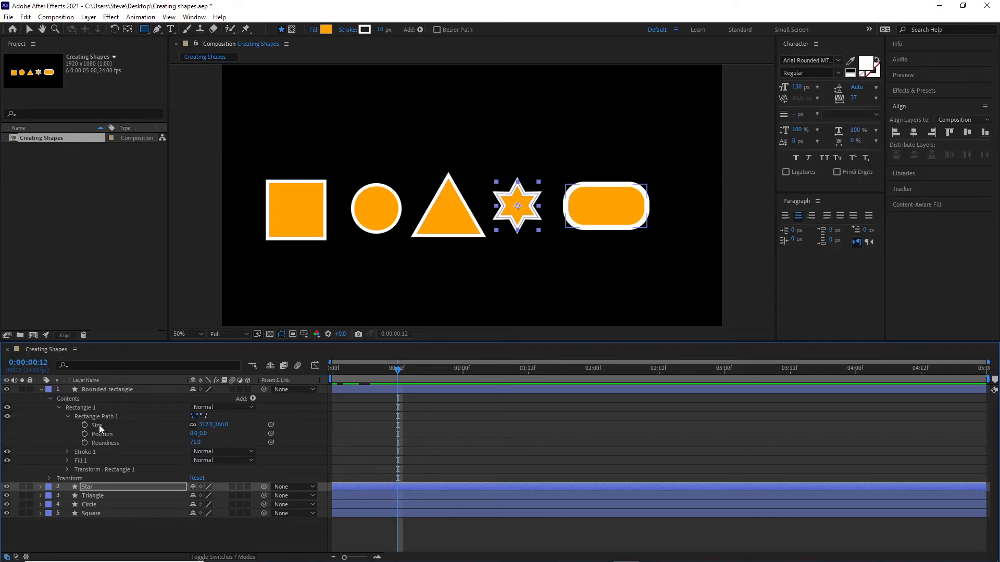
- Start keyframing Size and Roundness of the Rounded rectangle's Rectangle Path 1 at 0:00:00:12, leaving Position without keyframes
mouse_move(396, 368)
mouse_down()
mouse_move(355, 370)
mouse_move(398, 380)
mouse_up()
click(84, 425)
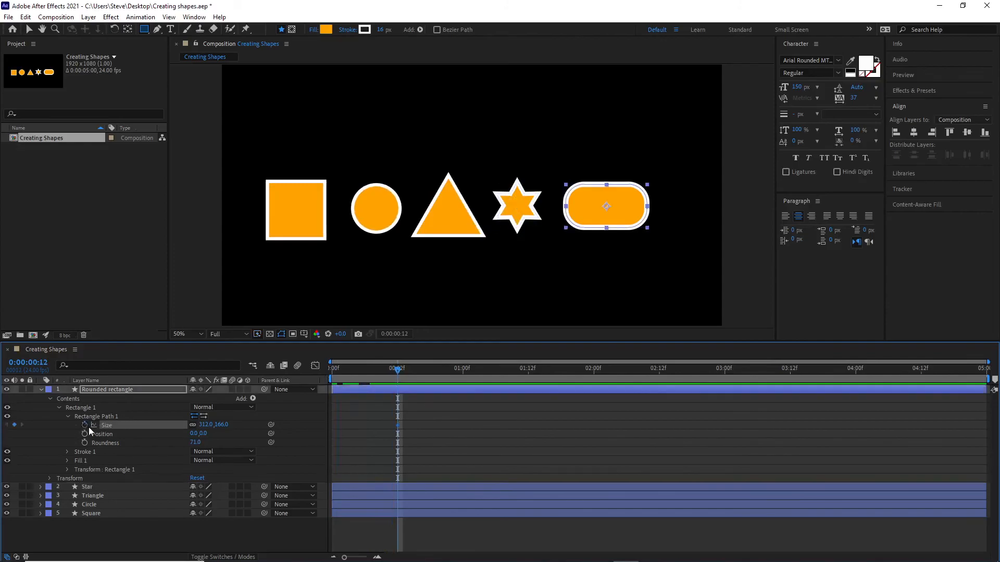
click(85, 434)
click(85, 434)
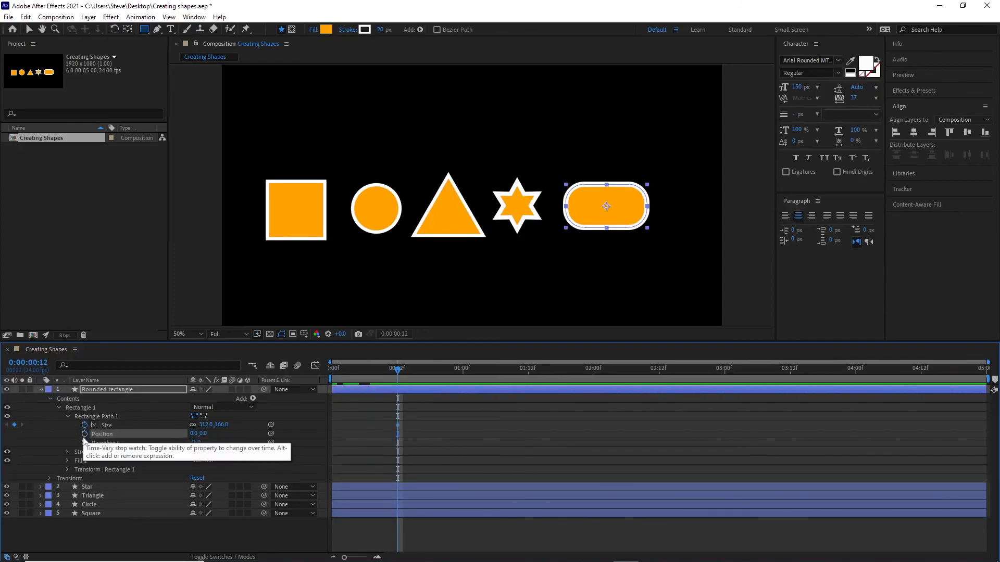
click(84, 443)
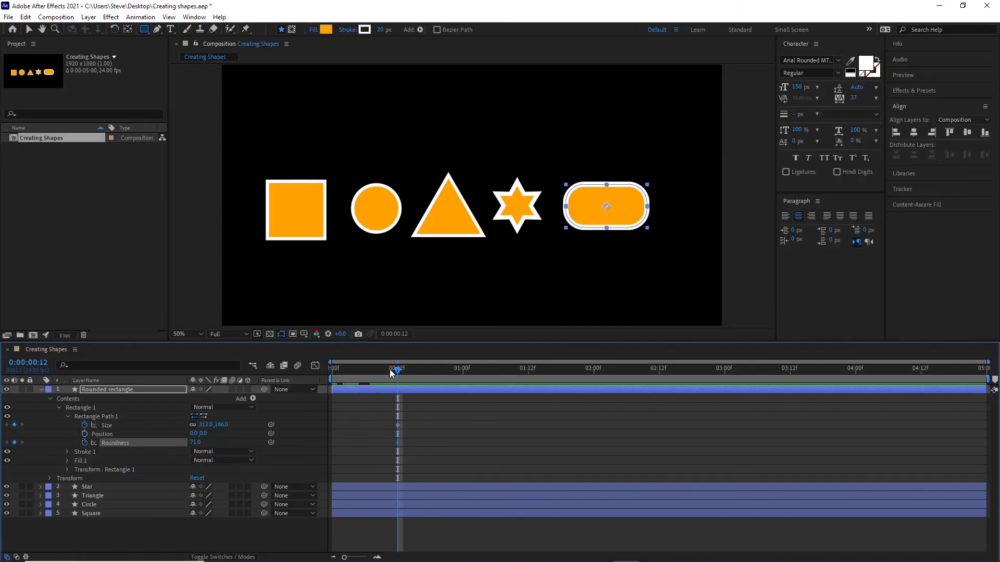
- At 0:00:00:00, set the Rounded rectangle's path Size to 0, 0
drag(388, 370, 320, 379)
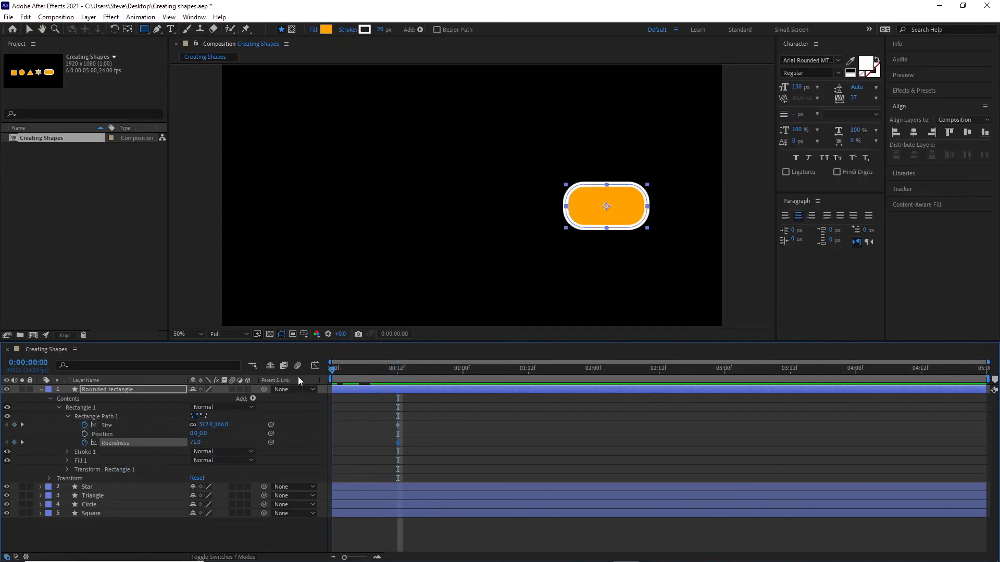
click(206, 425)
click(202, 425)
text(0)
key(Delete)
key(Delete)
key(Delete)
click(174, 424)
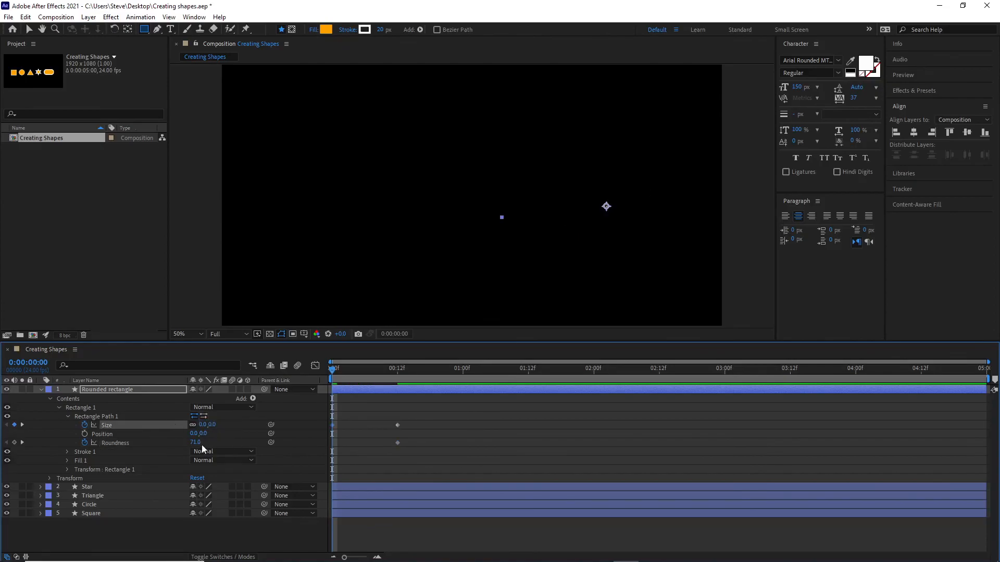
- Set the Rounded rectangle's Roundness to 212 at the start frame, preview the animation and go back to 0:00:00:12
drag(196, 442, 271, 443)
mouse_move(333, 371)
mouse_down()
mouse_move(407, 374)
mouse_move(321, 379)
mouse_up()
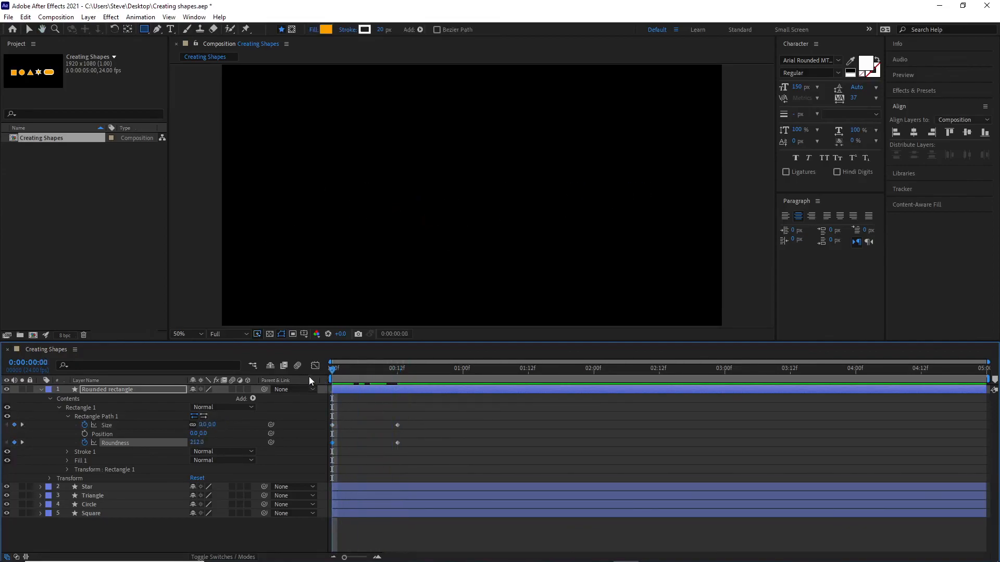
key(space)
key(space)
drag(441, 371, 399, 381)
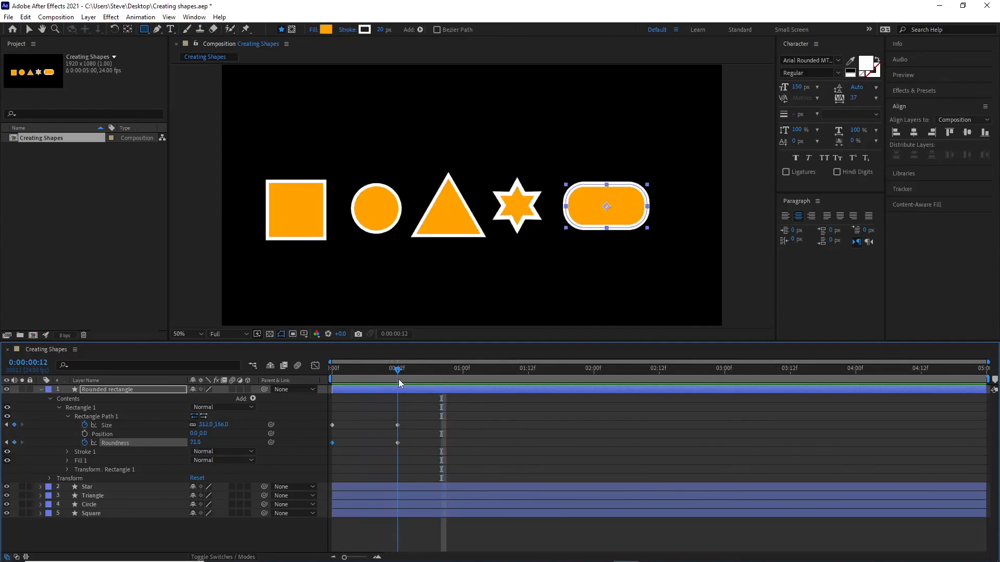